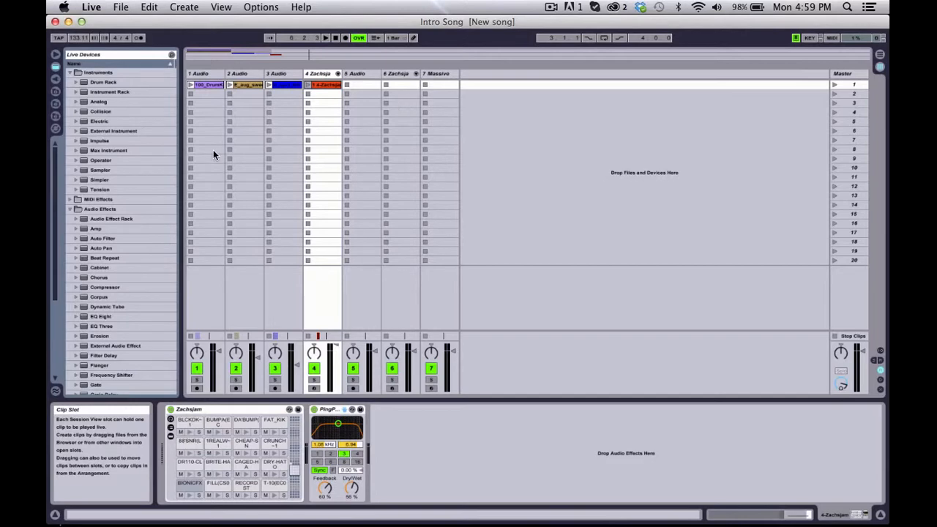
Step: View the device chains of the 7 Massive track, track 6 and track 4 by selecting clip slots in them
{"action": "mouse_move", "coordinate": [47, 525]}
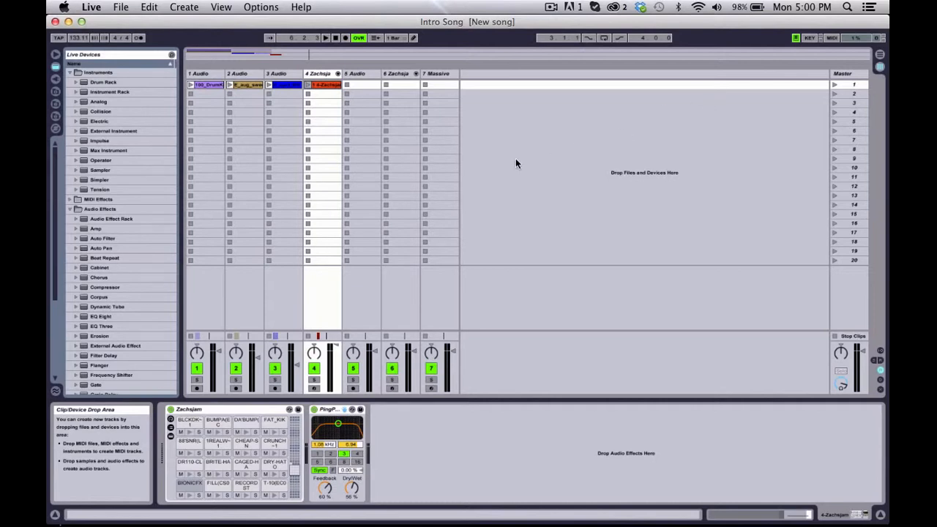
{"action": "left_click", "coordinate": [437, 85]}
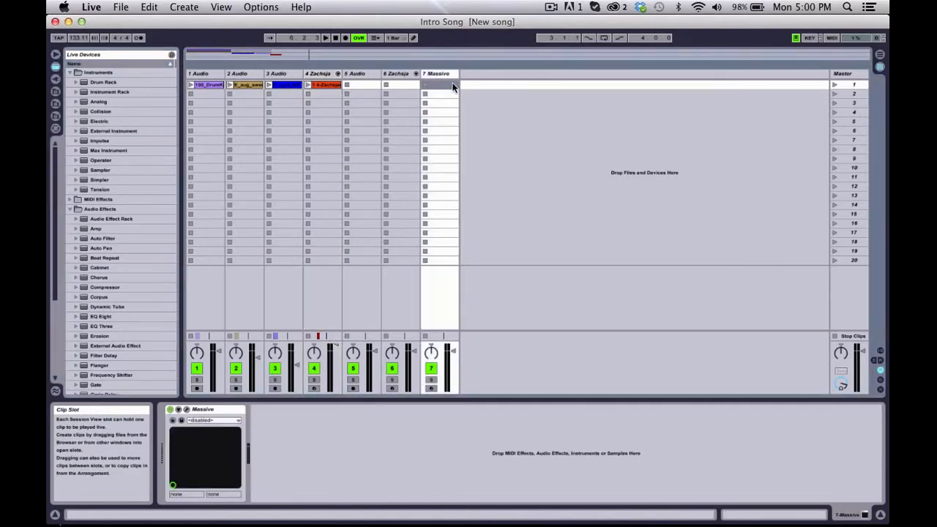
{"action": "left_click", "coordinate": [522, 102]}
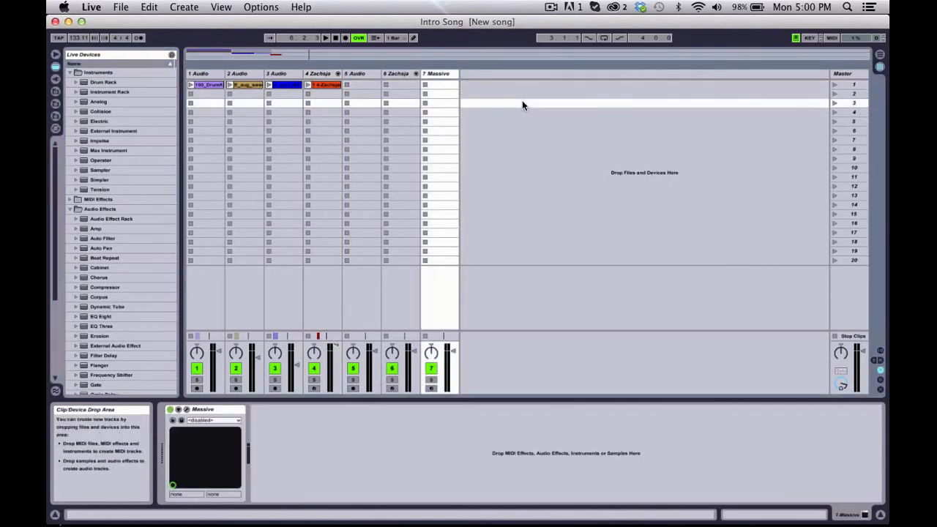
{"action": "left_click", "coordinate": [411, 85]}
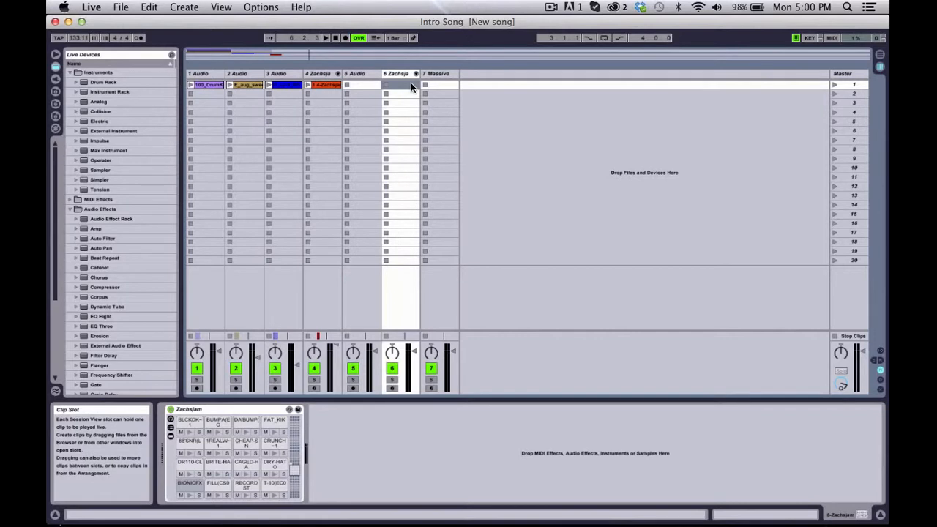
{"action": "left_click", "coordinate": [322, 103]}
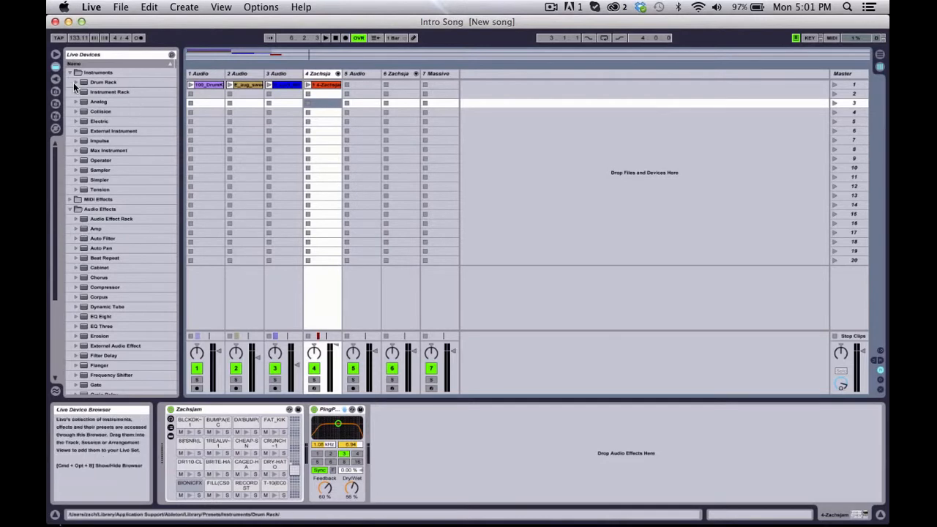
Step: Hide and reshow the browser, and look at the Arrangement View before returning to the Session View
{"action": "left_click", "coordinate": [54, 55]}
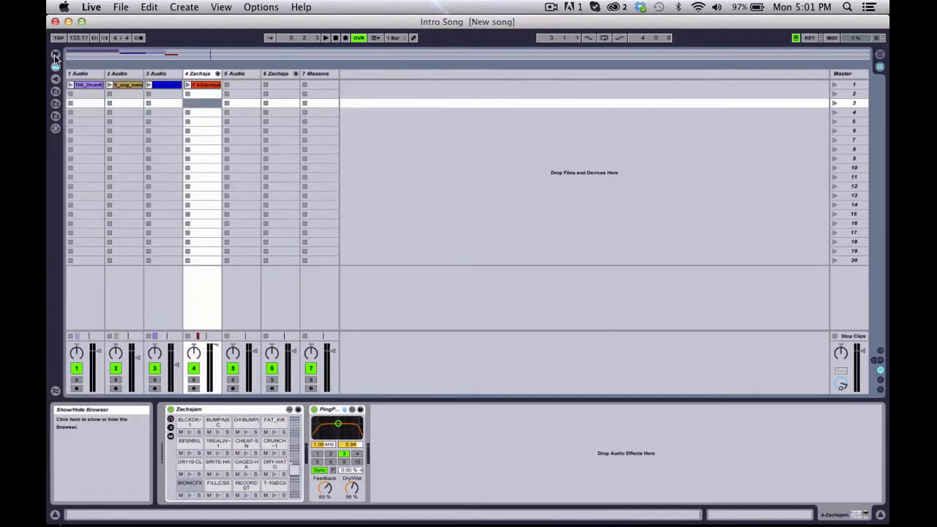
{"action": "left_click", "coordinate": [54, 55]}
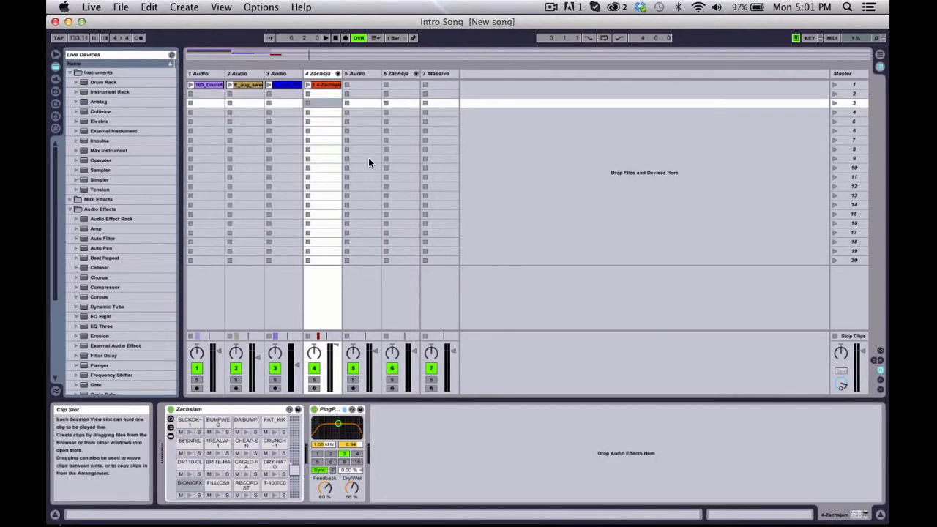
{"action": "key", "text": "Tab"}
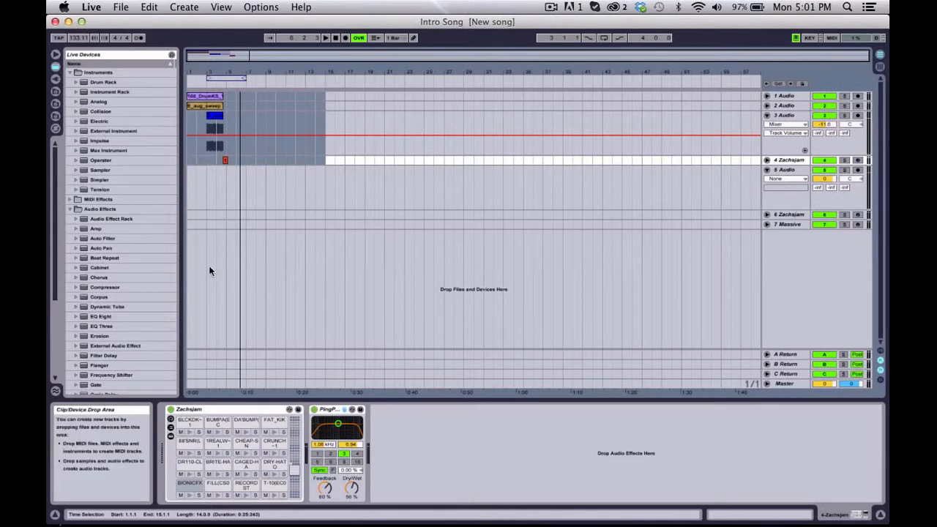
{"action": "key", "text": "Tab"}
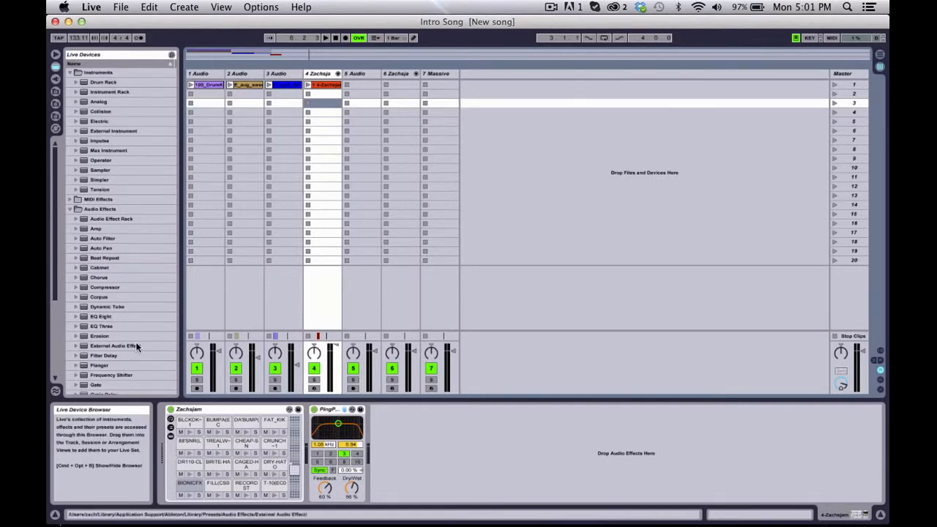
Step: Collapse the Instruments and Audio Effects folders, and examine the Instrument Rack categories among the instruments
{"action": "left_click", "coordinate": [70, 73]}
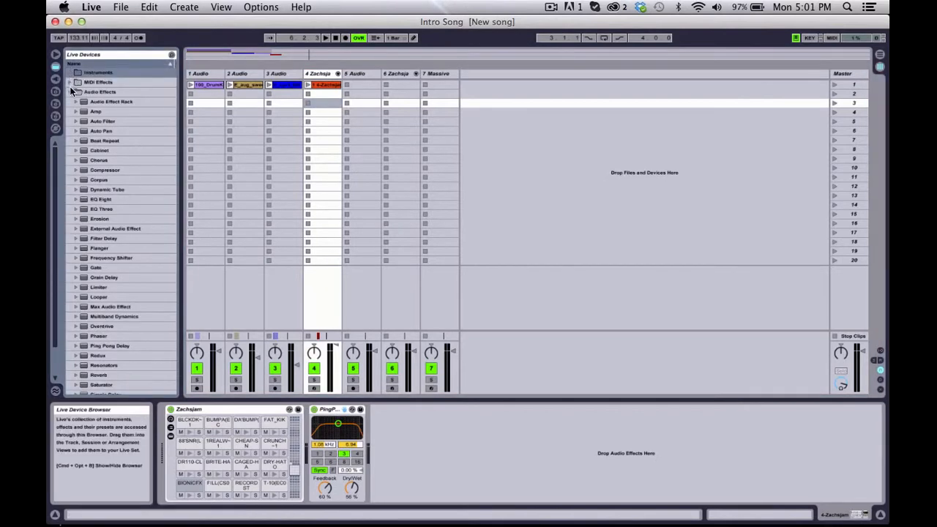
{"action": "left_click", "coordinate": [69, 91]}
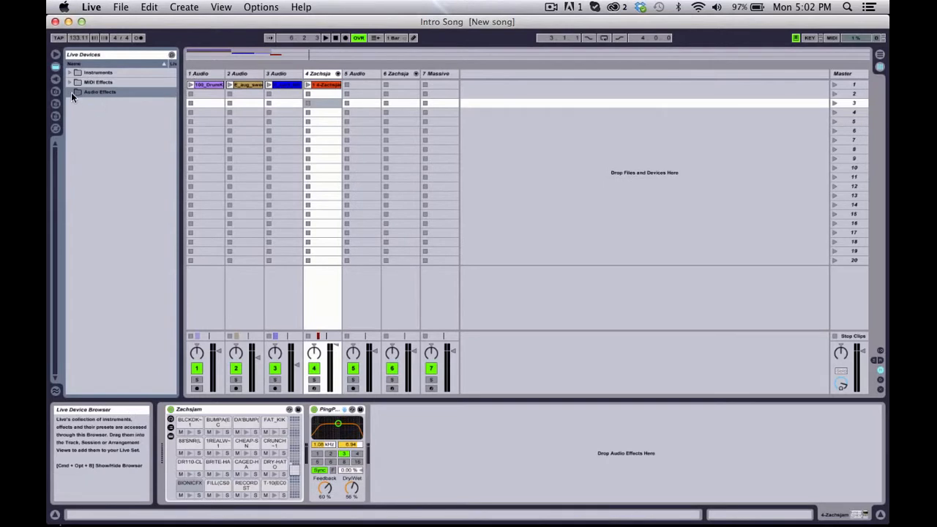
{"action": "left_click", "coordinate": [70, 72]}
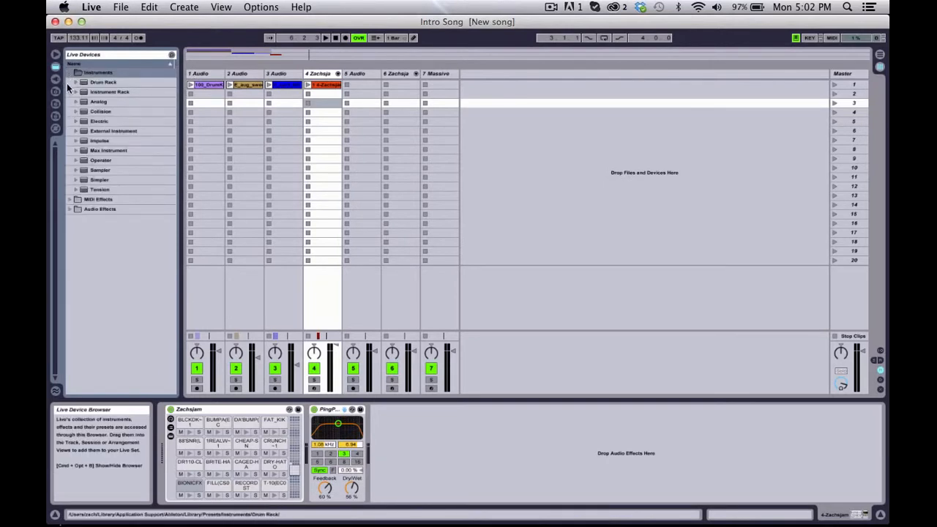
{"action": "left_click", "coordinate": [75, 90]}
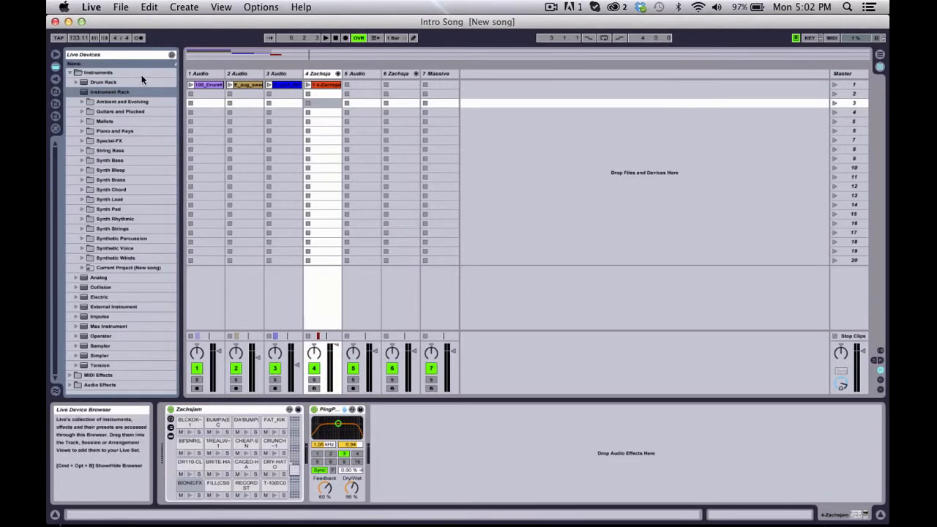
{"action": "left_click", "coordinate": [76, 93]}
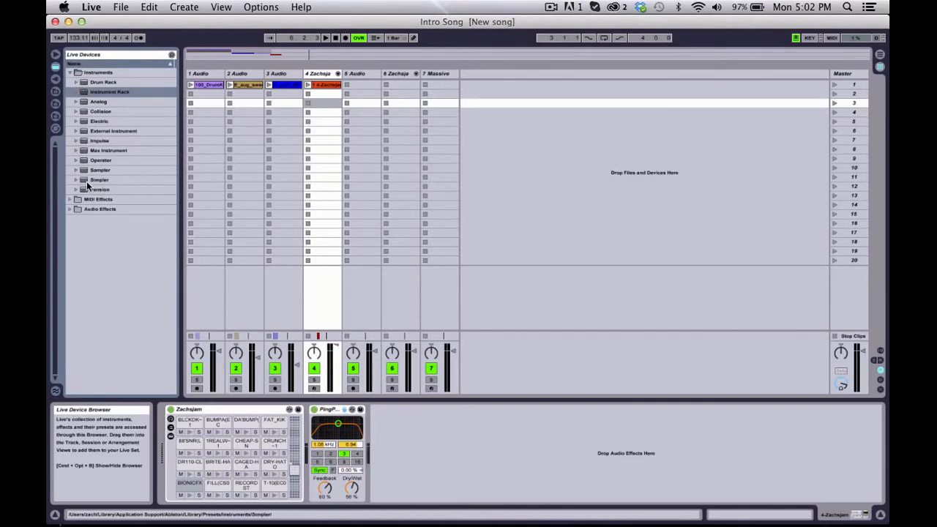
Step: Browse the presets of the Operator, Instrument Rack and Impulse instruments, collapsing each one again
{"action": "left_click", "coordinate": [76, 161]}
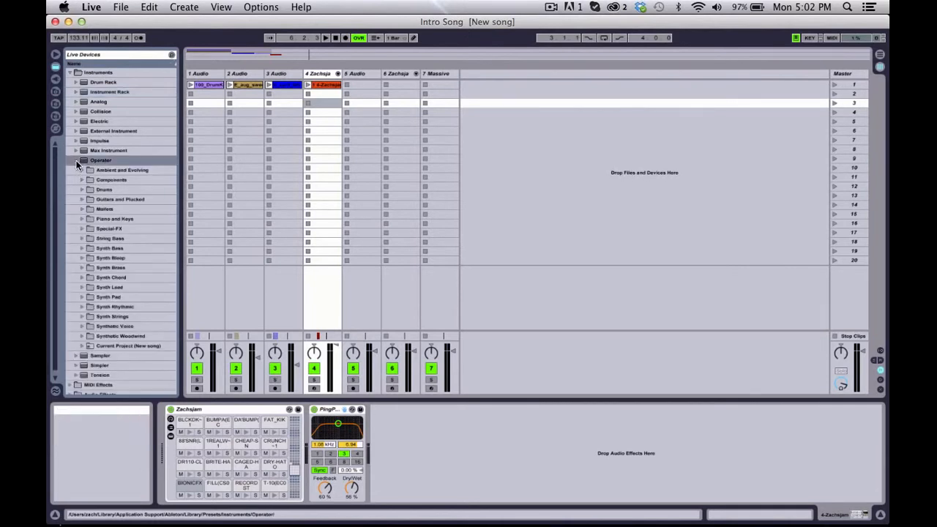
{"action": "left_click", "coordinate": [76, 162]}
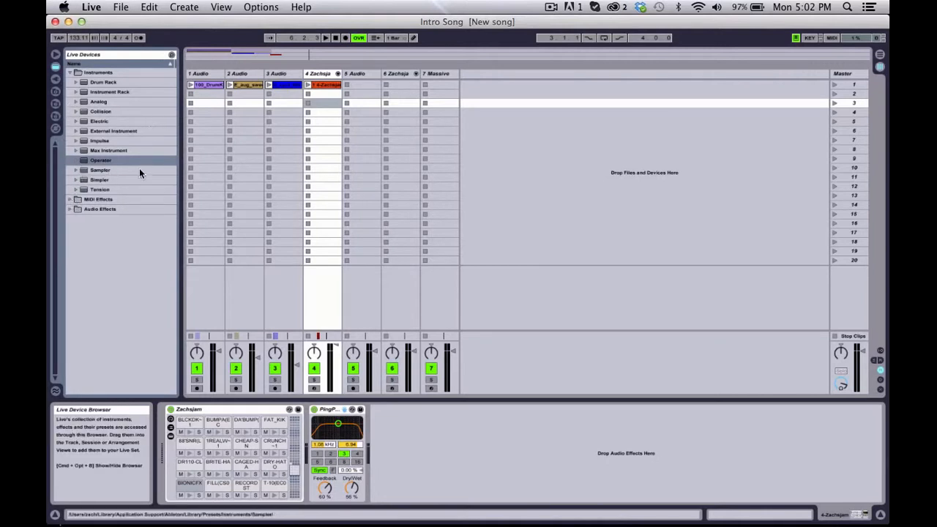
{"action": "left_click", "coordinate": [77, 92]}
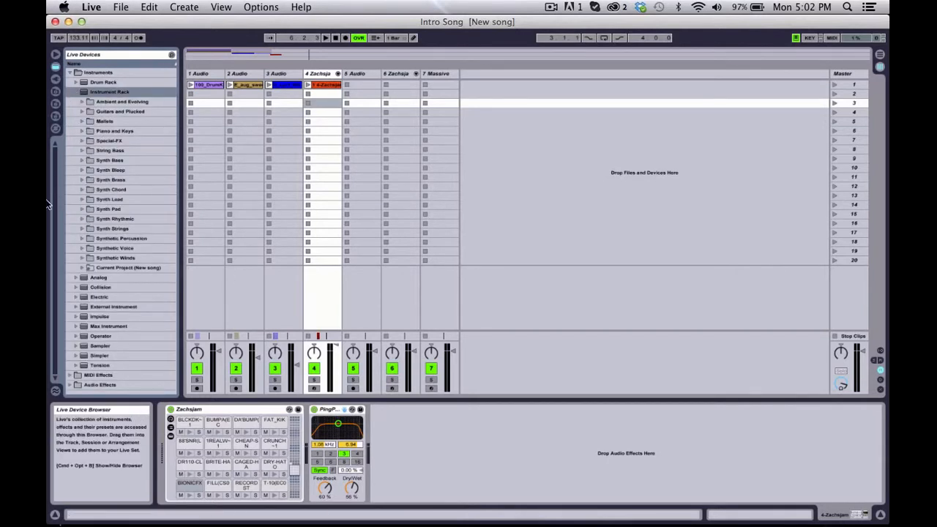
{"action": "left_click", "coordinate": [76, 92]}
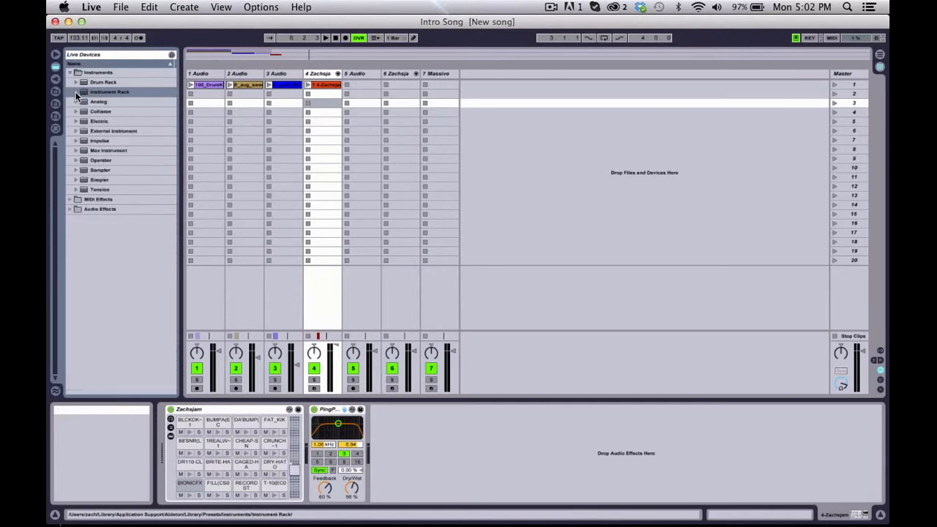
{"action": "left_click", "coordinate": [76, 141]}
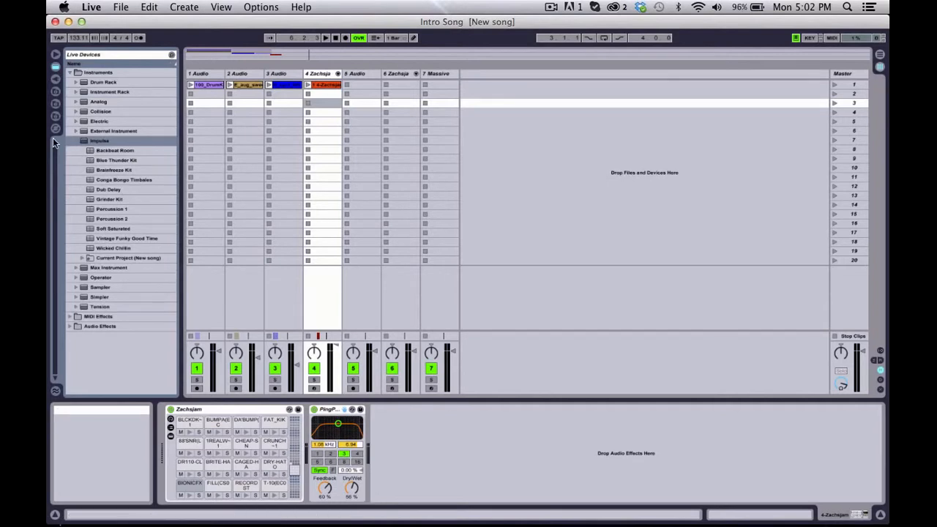
{"action": "left_click", "coordinate": [76, 140]}
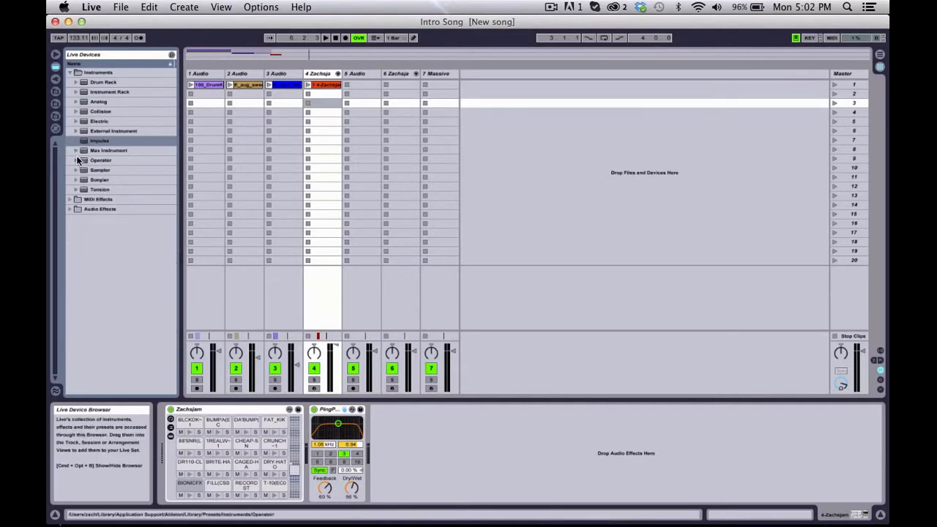
Step: Examine Operator's String Bass presets, selecting Bass-Basic Electric, and collapse the Operator folder again
{"action": "left_click", "coordinate": [75, 160]}
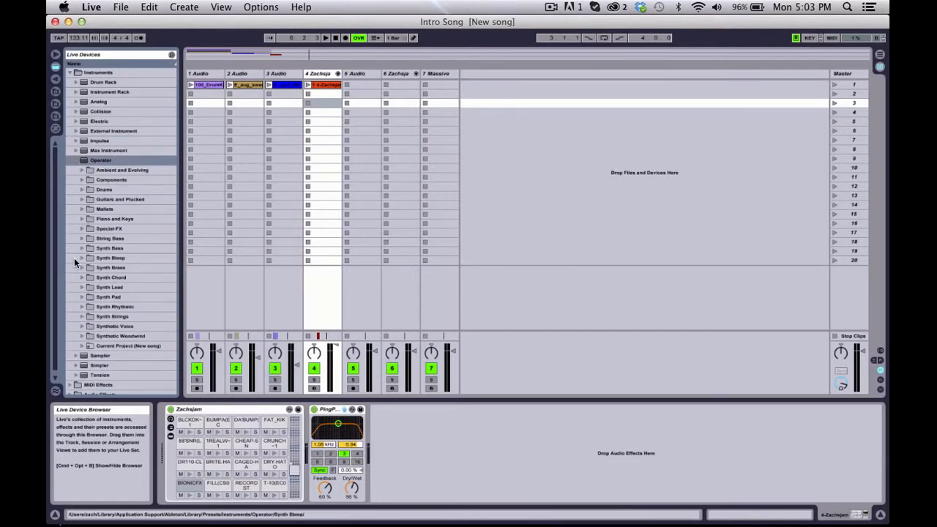
{"action": "left_click", "coordinate": [82, 238]}
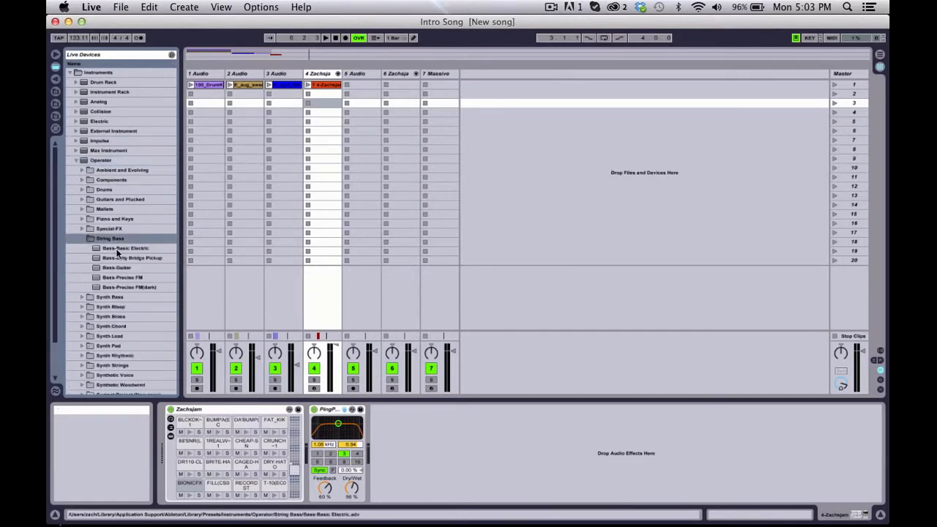
{"action": "left_click", "coordinate": [116, 248]}
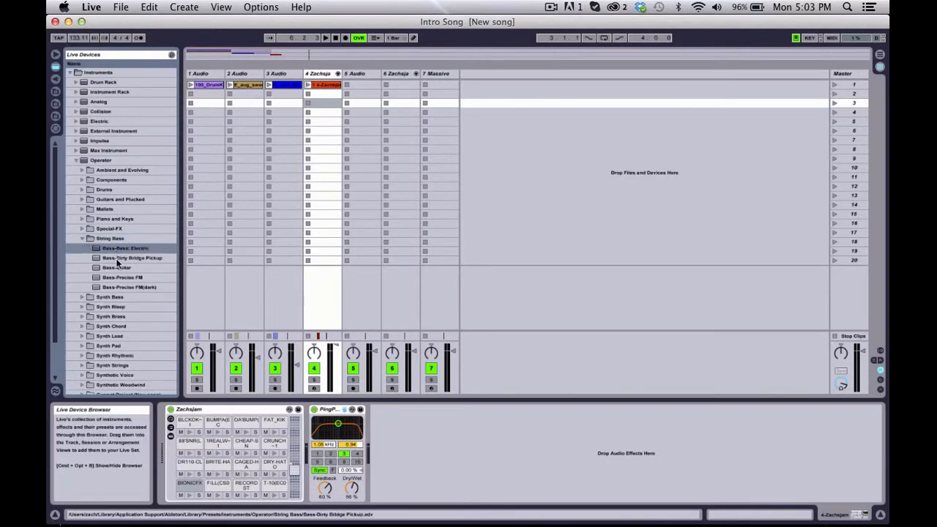
{"action": "left_click", "coordinate": [80, 238]}
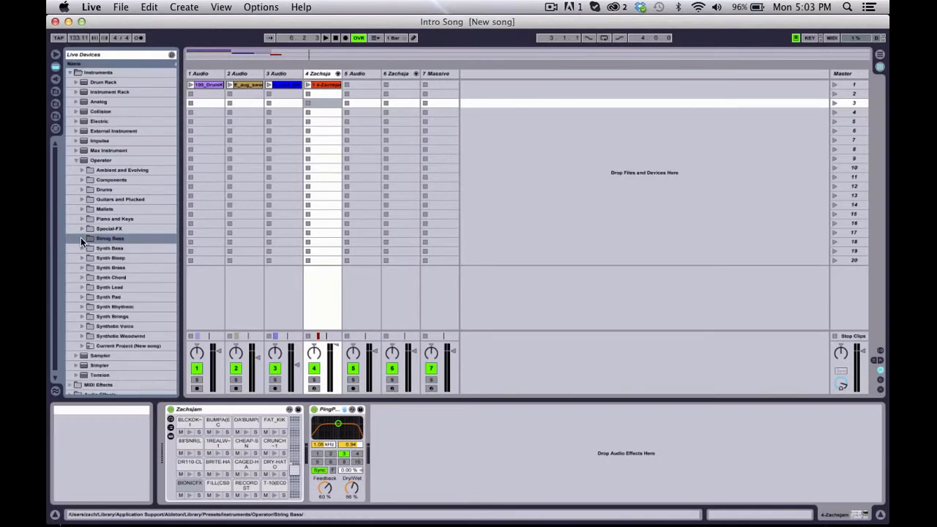
{"action": "left_click", "coordinate": [76, 161]}
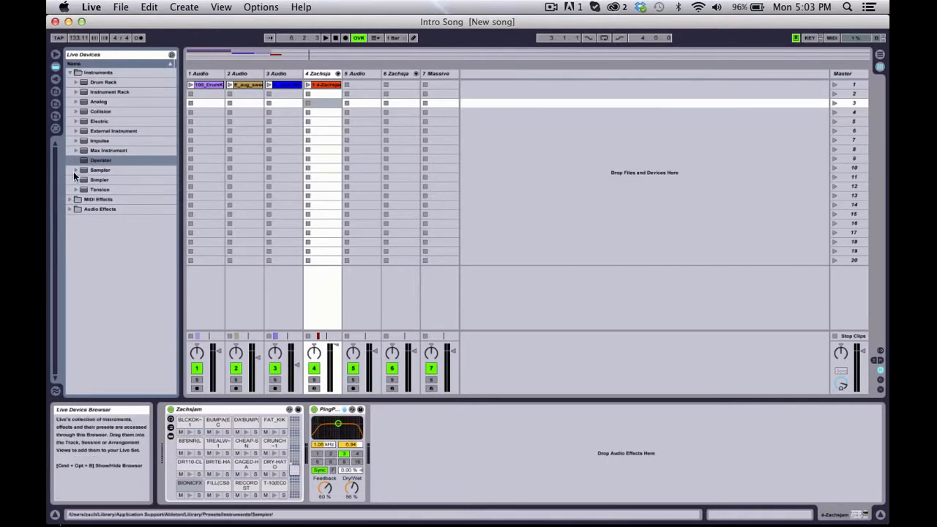
Step: Try adding the Chord MIDI effect to track 4's device chain and delete it again
{"action": "left_click", "coordinate": [69, 74]}
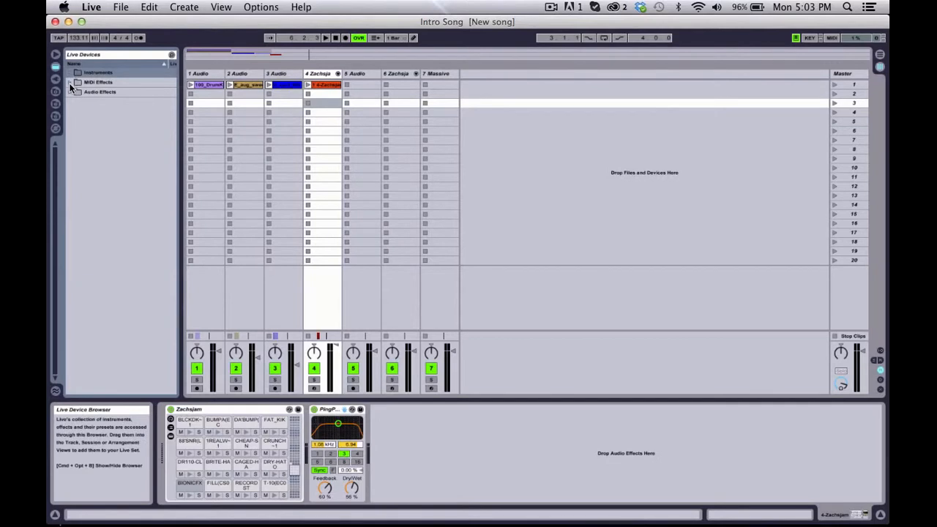
{"action": "left_click", "coordinate": [69, 82]}
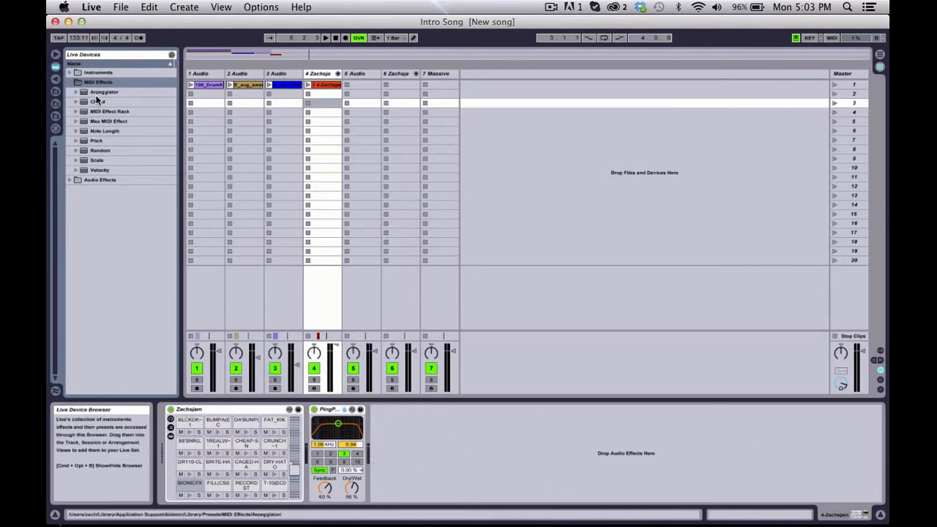
{"action": "left_click_drag", "start_coordinate": [93, 102], "coordinate": [478, 433]}
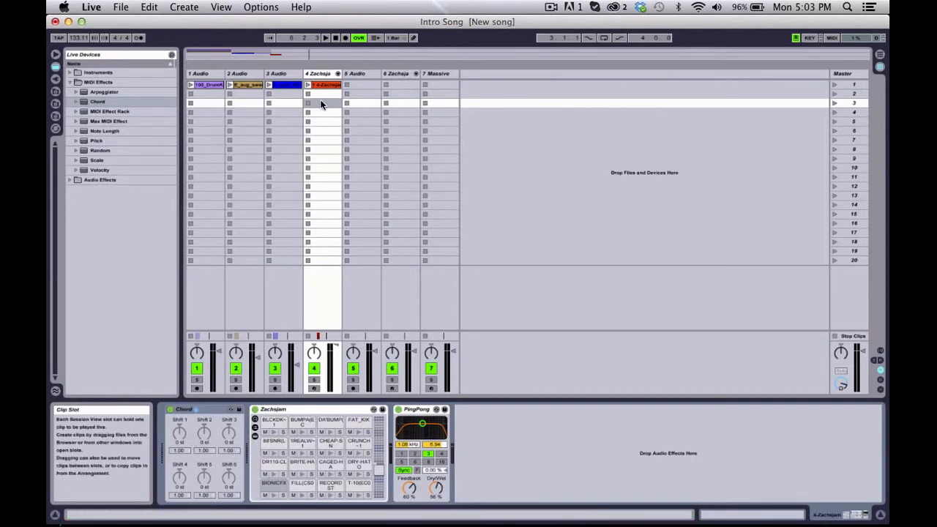
{"action": "left_click", "coordinate": [198, 409]}
{"action": "key", "text": "Delete"}
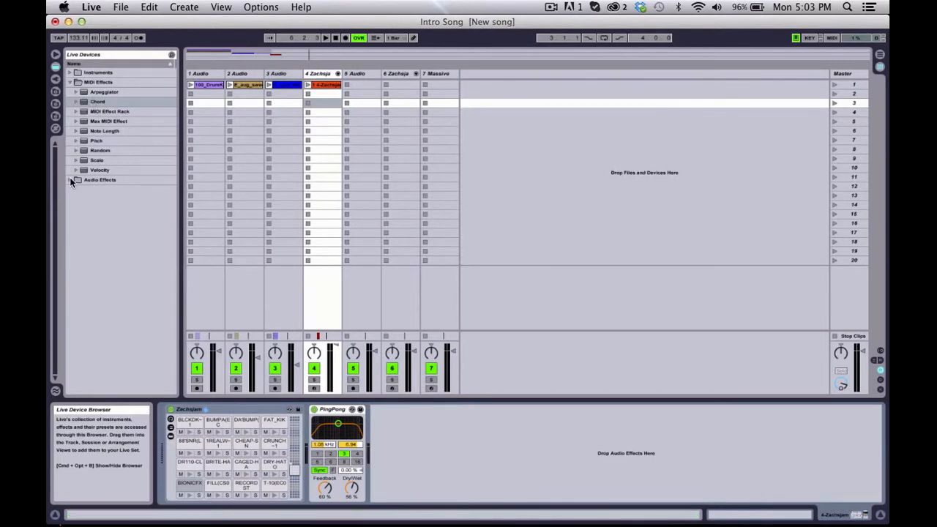
Step: Collapse the MIDI Effects folder and look through the list of Audio Effects
{"action": "left_click", "coordinate": [69, 82]}
{"action": "left_click", "coordinate": [71, 92]}
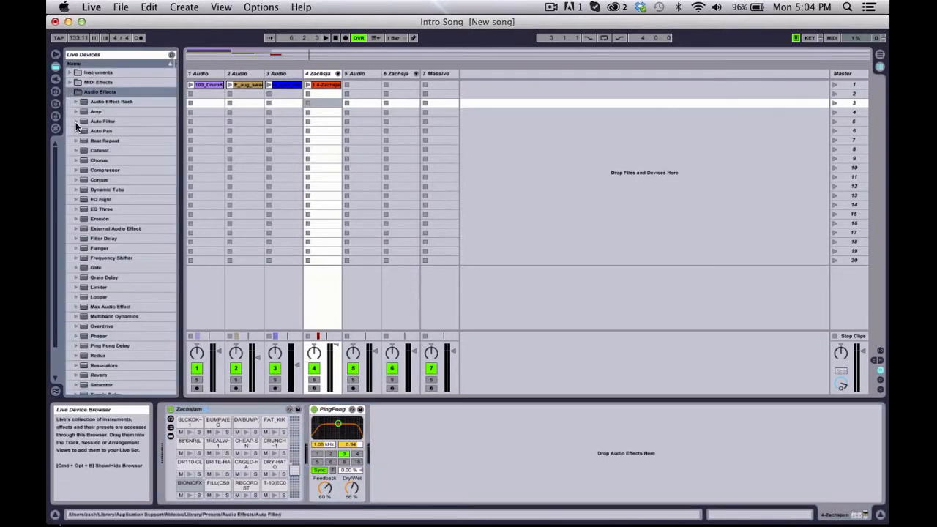
{"action": "scroll", "coordinate": [152, 276], "scroll_direction": "down", "scroll_amount": 2}
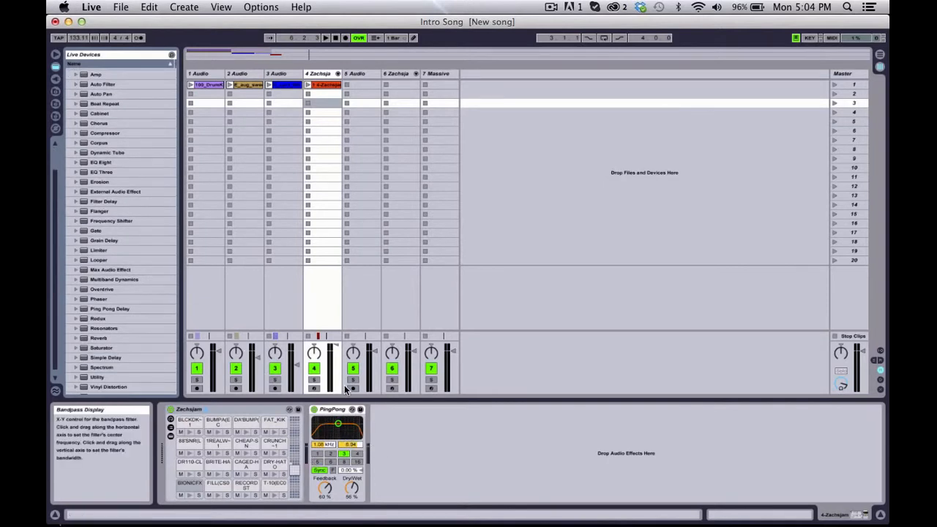
Step: Launch the first clip of track 4 to hear it with the PingPong delay, and stop playback
{"action": "left_click", "coordinate": [308, 85]}
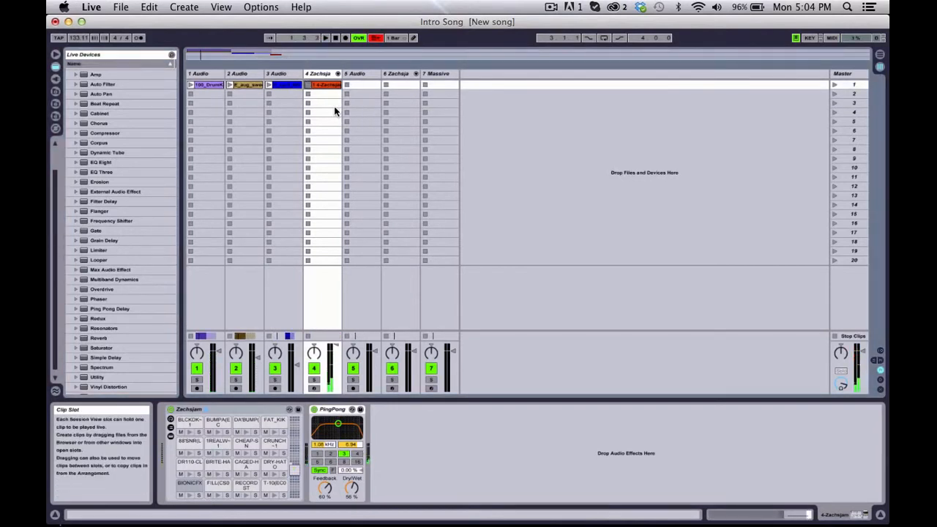
{"action": "left_click", "coordinate": [304, 56]}
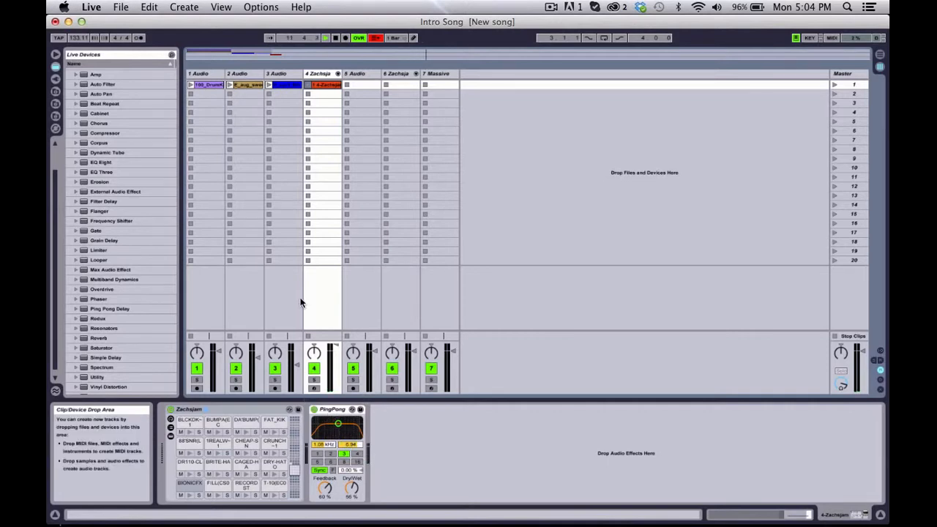
{"action": "key", "text": "space"}
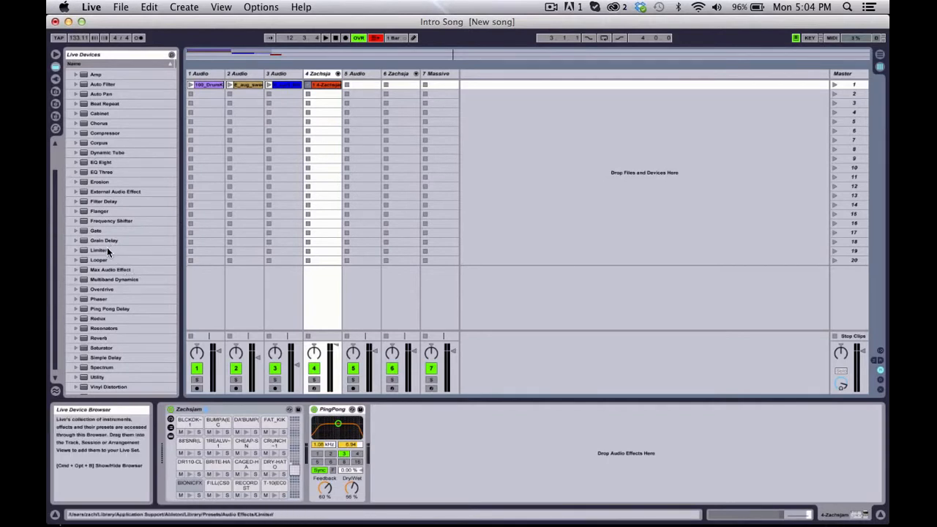
Step: Look at the presets of the Limiter audio effect and collapse them again
{"action": "left_click", "coordinate": [76, 250]}
{"action": "left_click", "coordinate": [75, 250]}
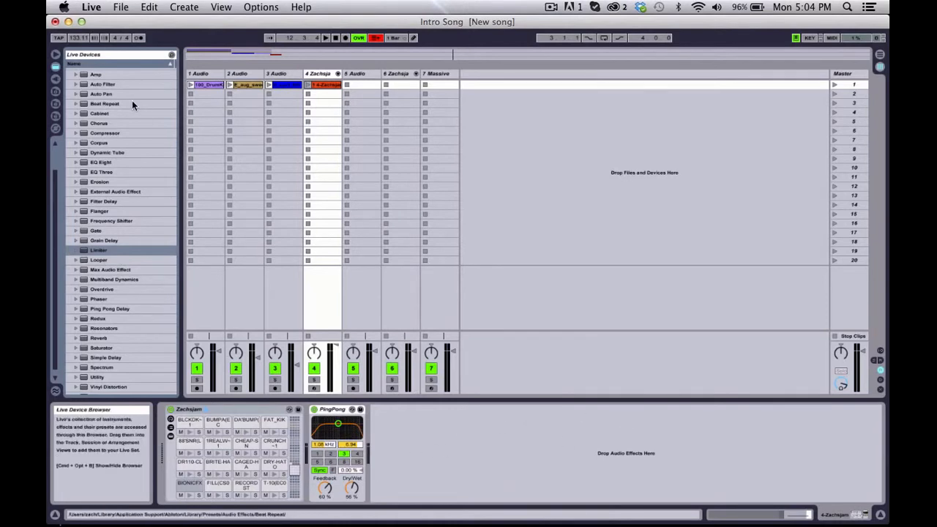
Step: Look through the full list of Audio Effects and collapse the folder
{"action": "scroll", "coordinate": [93, 107], "scroll_direction": "up", "scroll_amount": 3}
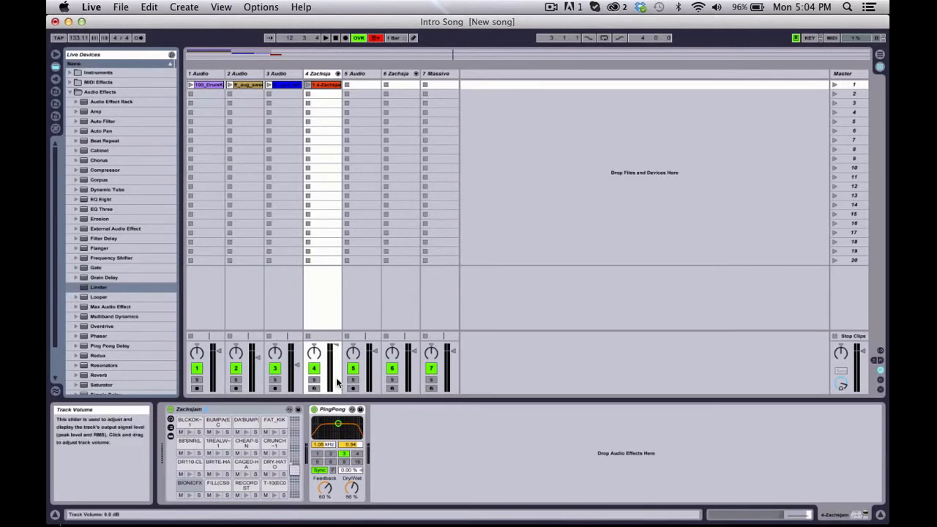
{"action": "scroll", "coordinate": [93, 278], "scroll_direction": "down", "scroll_amount": 3}
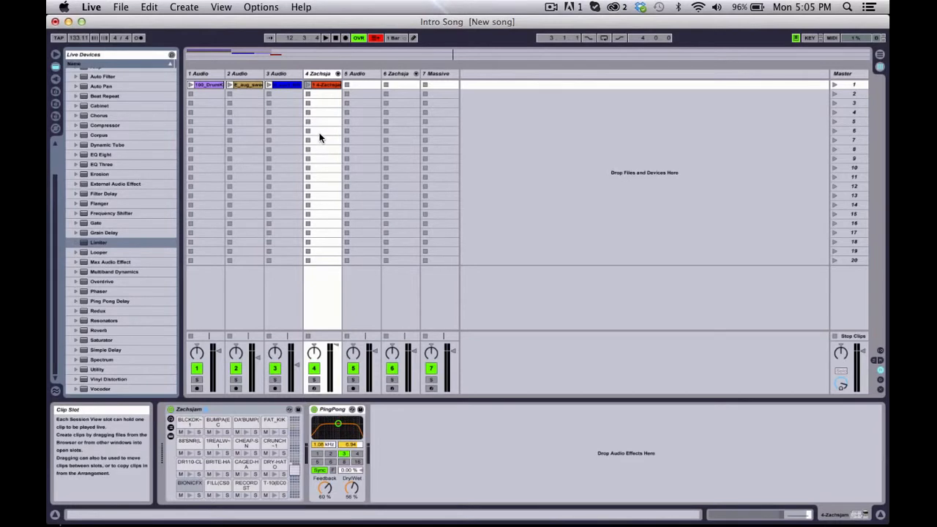
{"action": "scroll", "coordinate": [114, 174], "scroll_direction": "up", "scroll_amount": 3}
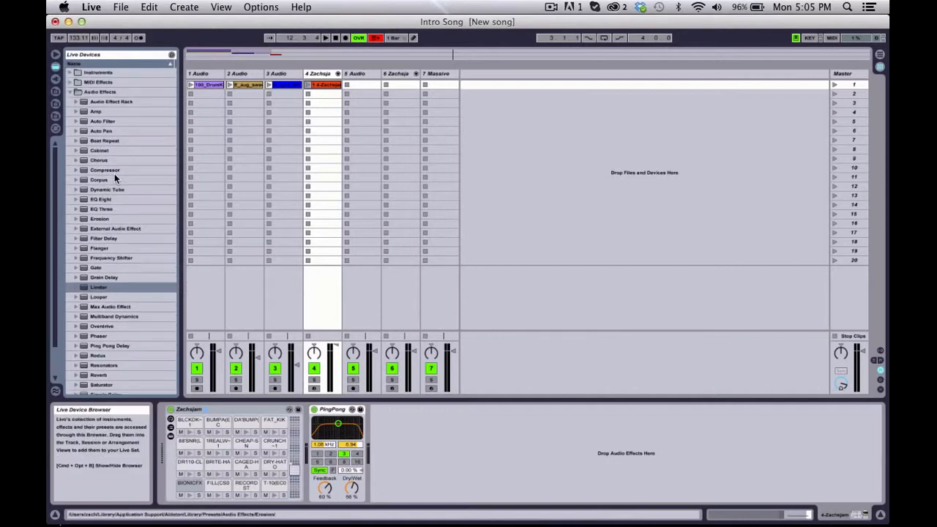
{"action": "scroll", "coordinate": [114, 174], "scroll_direction": "down", "scroll_amount": 3}
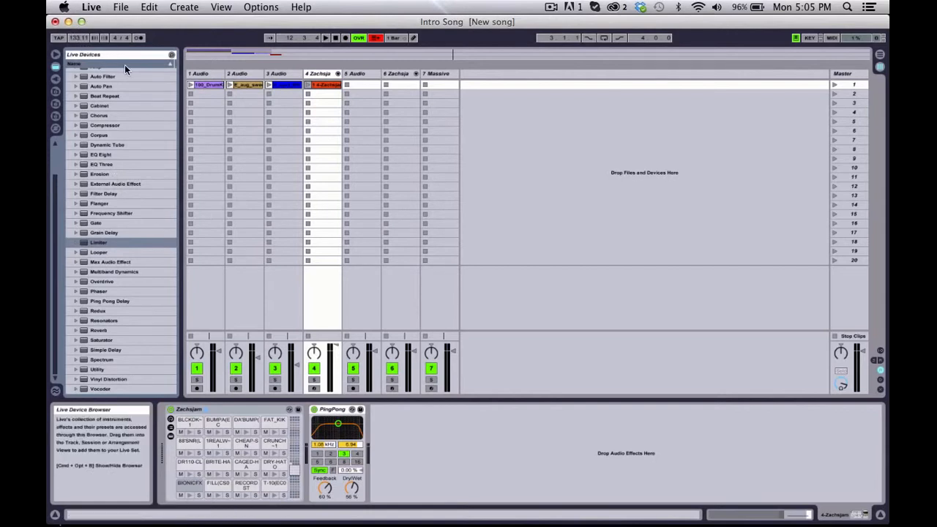
{"action": "scroll", "coordinate": [121, 68], "scroll_direction": "up", "scroll_amount": 2}
{"action": "left_click", "coordinate": [70, 91]}
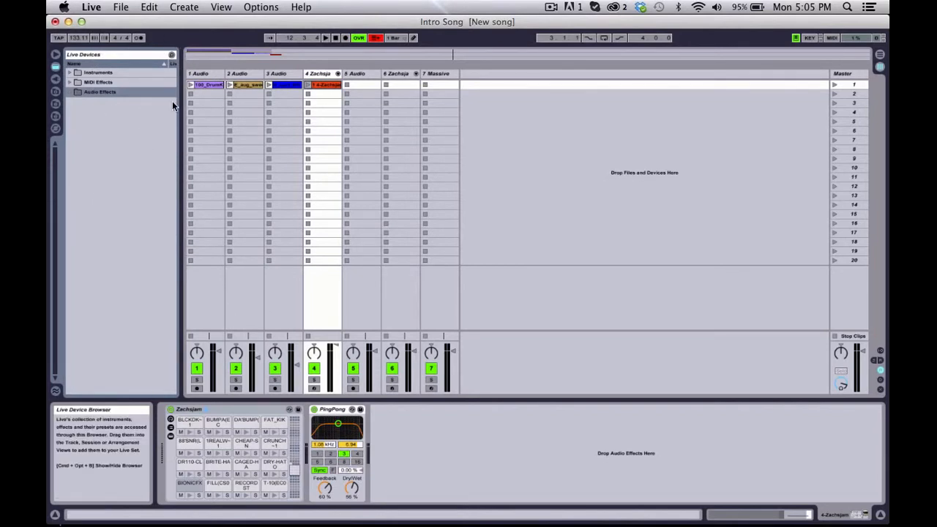
Step: Hide the browser, show it again, and switch it to Plug-In Devices
{"action": "left_click", "coordinate": [56, 61]}
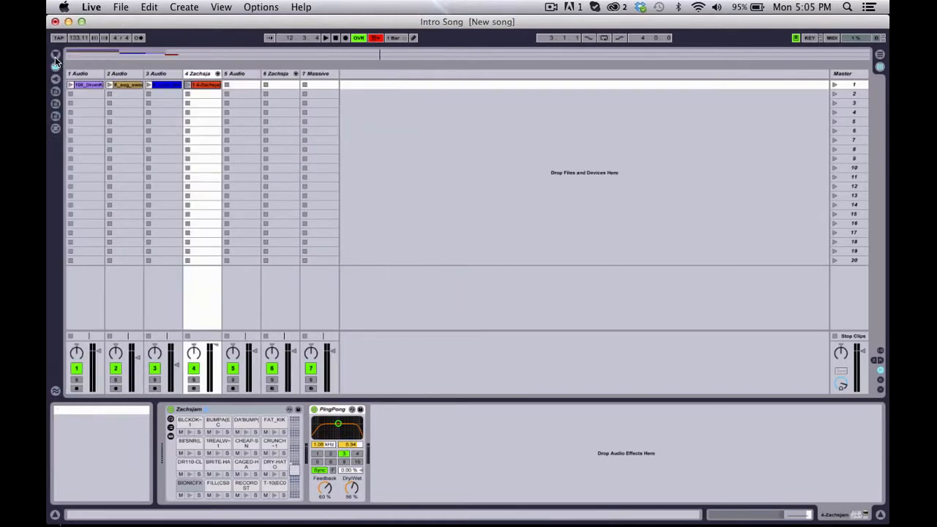
{"action": "left_click", "coordinate": [55, 61]}
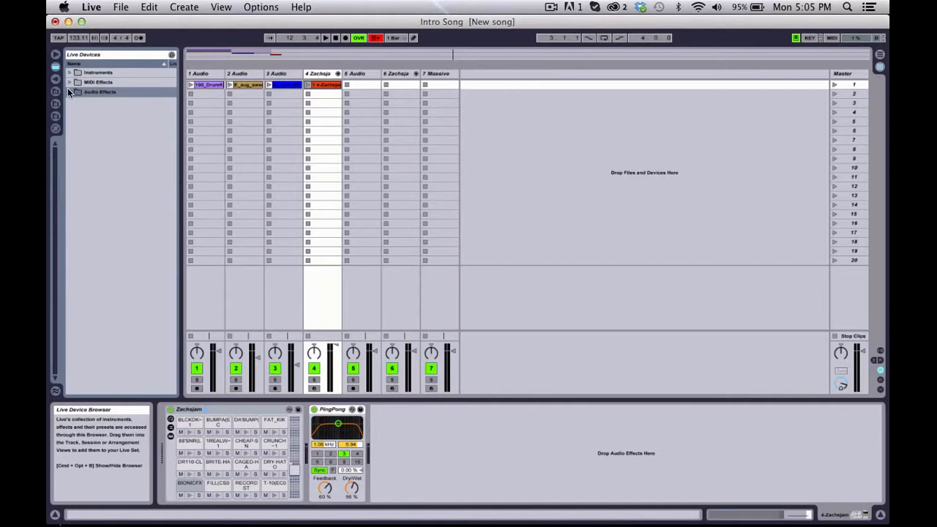
{"action": "left_click", "coordinate": [56, 80]}
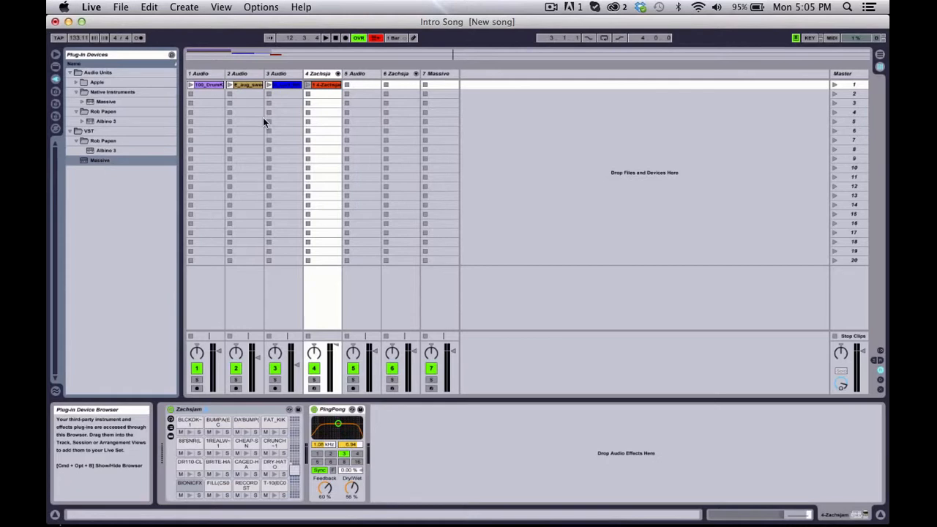
Step: Look at the Massive plug-in's own window from track 7, moving it clear of the browser, and close it
{"action": "left_click", "coordinate": [429, 77]}
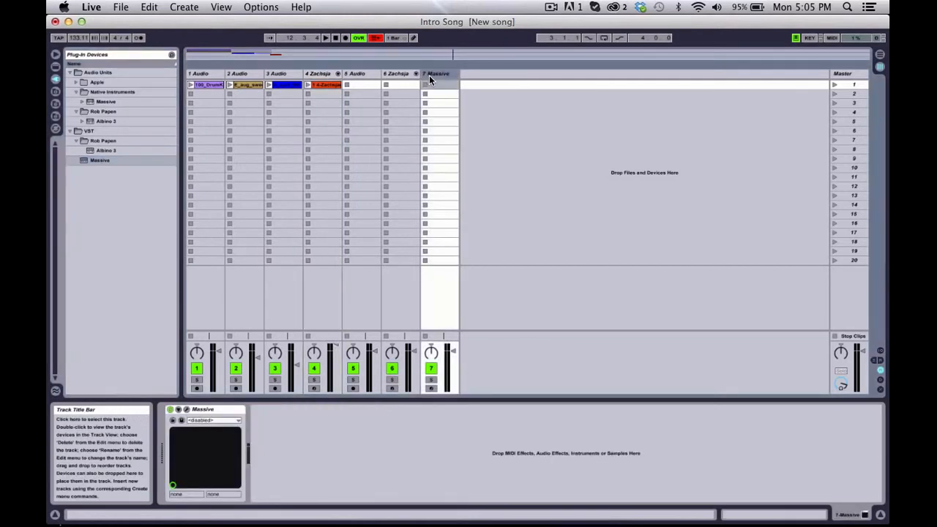
{"action": "left_click", "coordinate": [187, 411]}
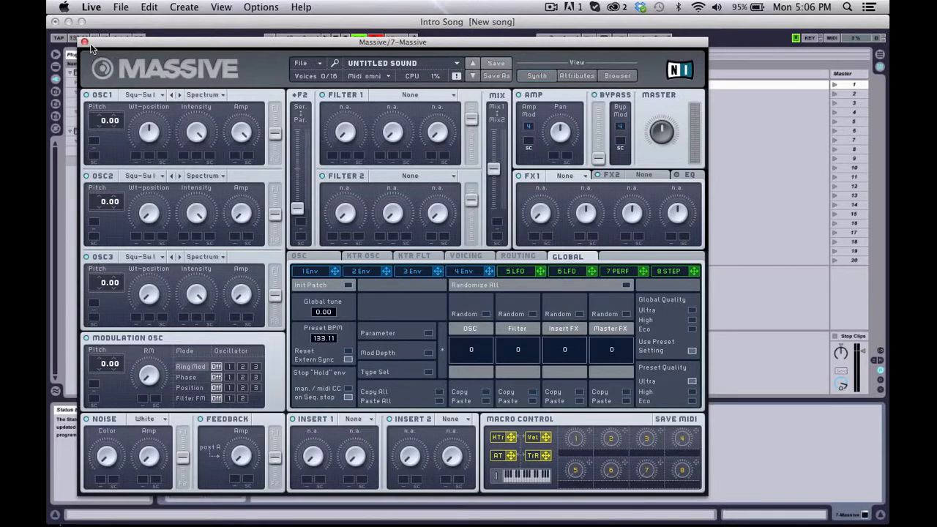
{"action": "left_click_drag", "start_coordinate": [98, 42], "coordinate": [246, 39]}
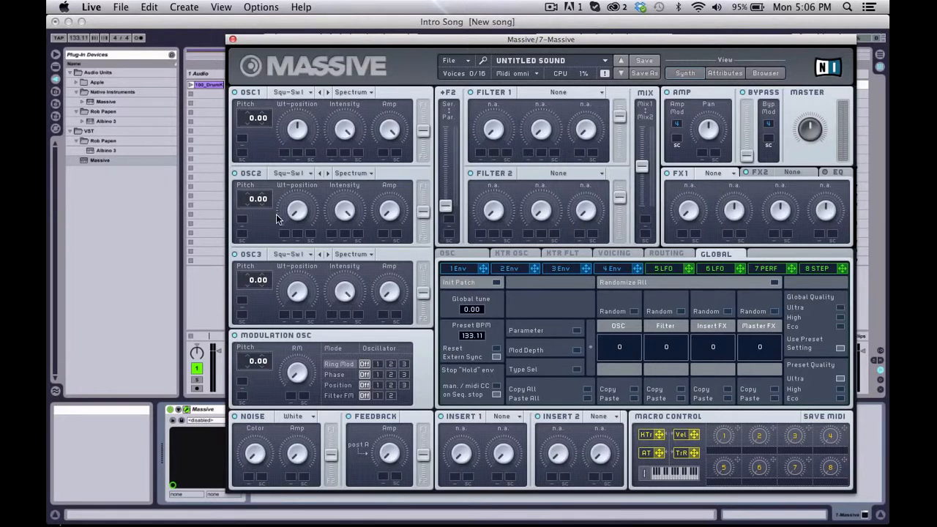
{"action": "left_click", "coordinate": [233, 40]}
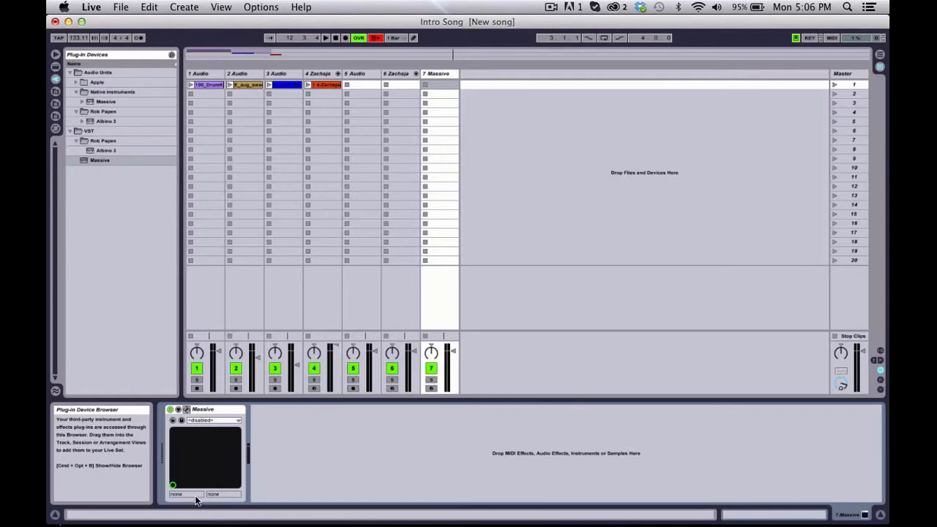
Step: Look at the Apple Audio Units plug-ins, collapse them, and skim the Desktop files in File Browser 1
{"action": "left_click", "coordinate": [76, 81]}
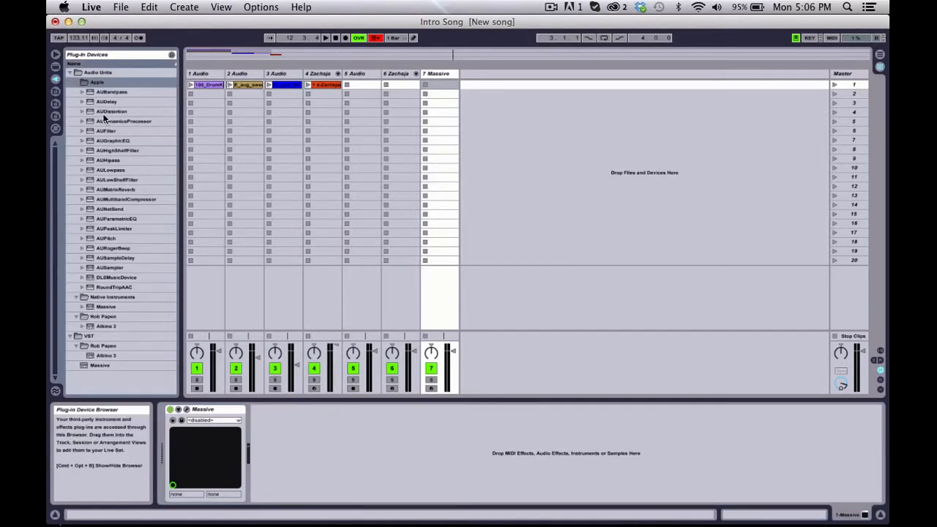
{"action": "left_click", "coordinate": [76, 82]}
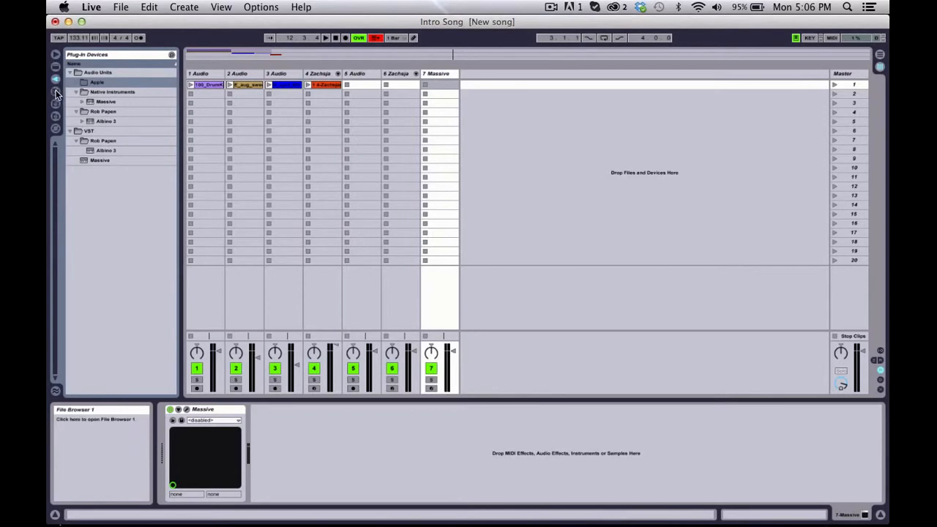
{"action": "left_click", "coordinate": [56, 94]}
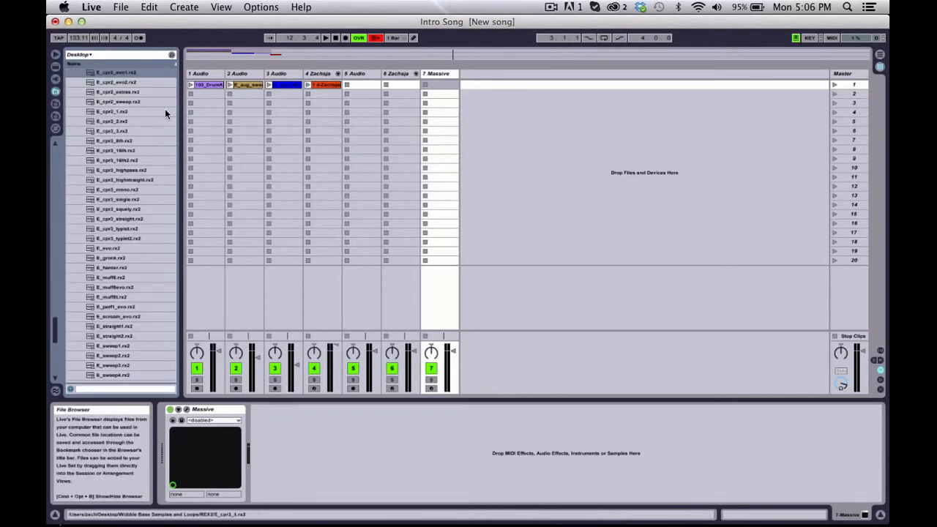
{"action": "scroll", "coordinate": [128, 162], "scroll_direction": "down", "scroll_amount": 10}
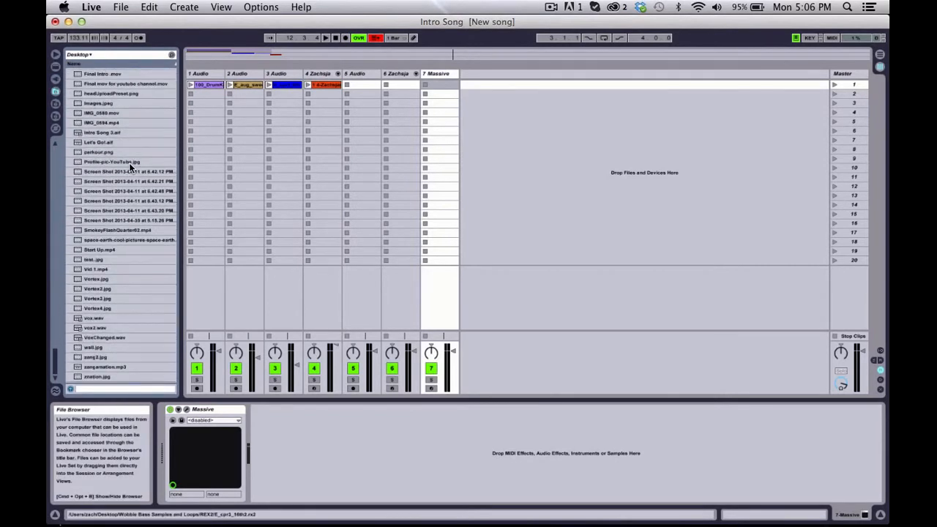
{"action": "scroll", "coordinate": [129, 163], "scroll_direction": "up", "scroll_amount": 10}
Step: Switch the browser between Live Devices and Plug-In Devices to compare them, ending on Live Devices
{"action": "left_click", "coordinate": [57, 67]}
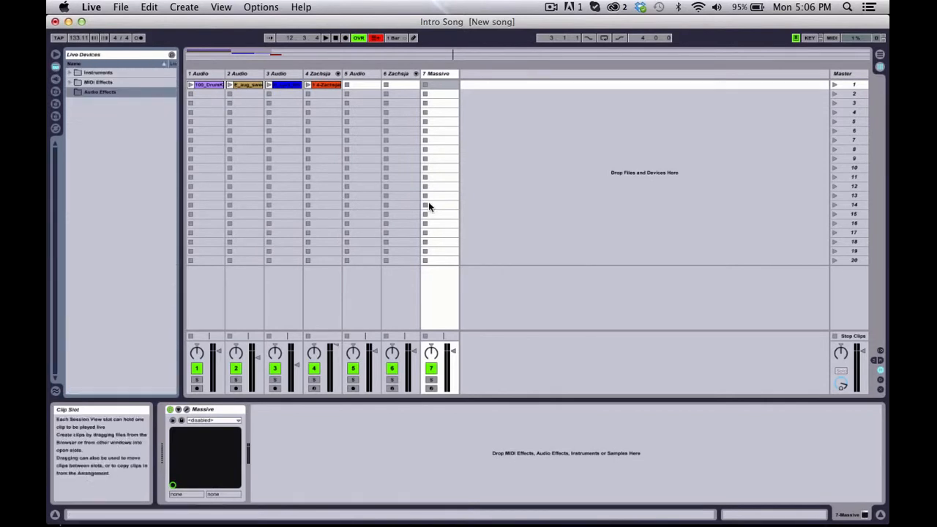
{"action": "left_click", "coordinate": [56, 79]}
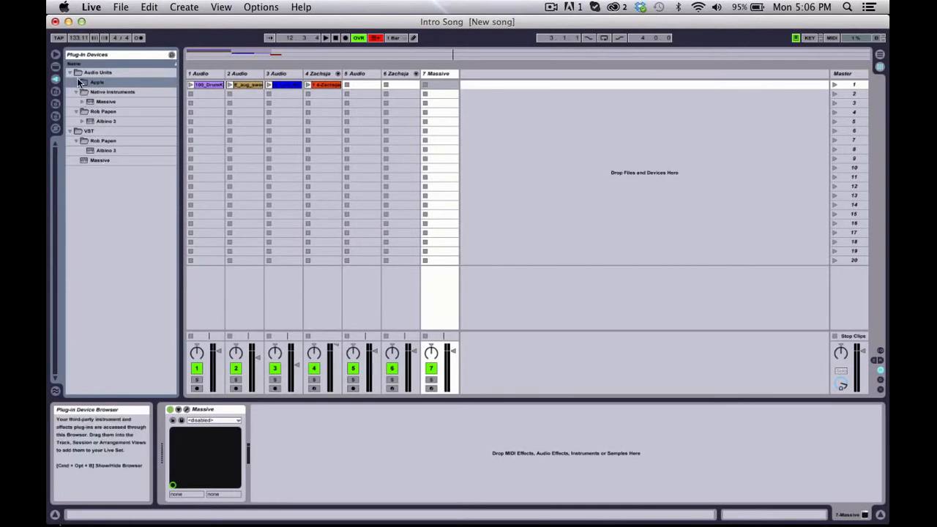
{"action": "left_click", "coordinate": [55, 66]}
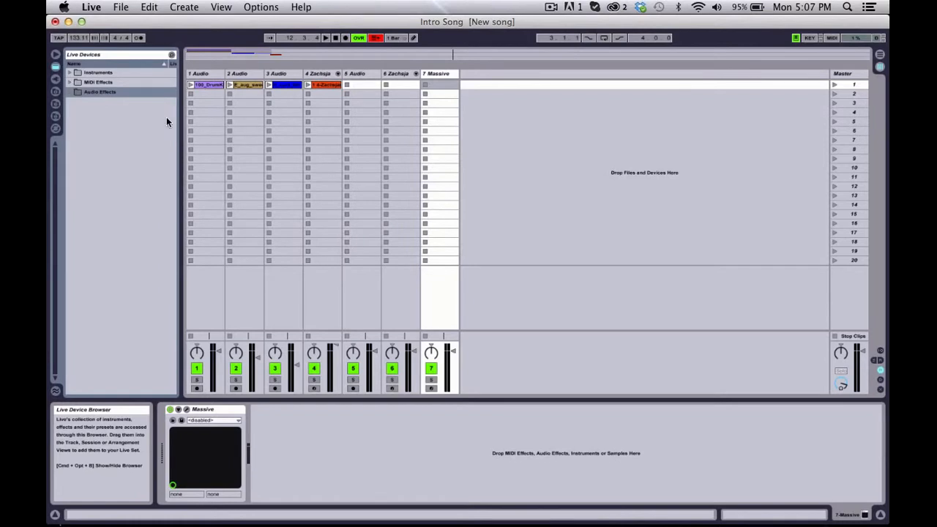
Step: Preview the Desktop samples from E_cpr2_evo1.rx2 through E_cpr2_sweep.rx2 in File Browser 1
{"action": "left_click", "coordinate": [56, 92]}
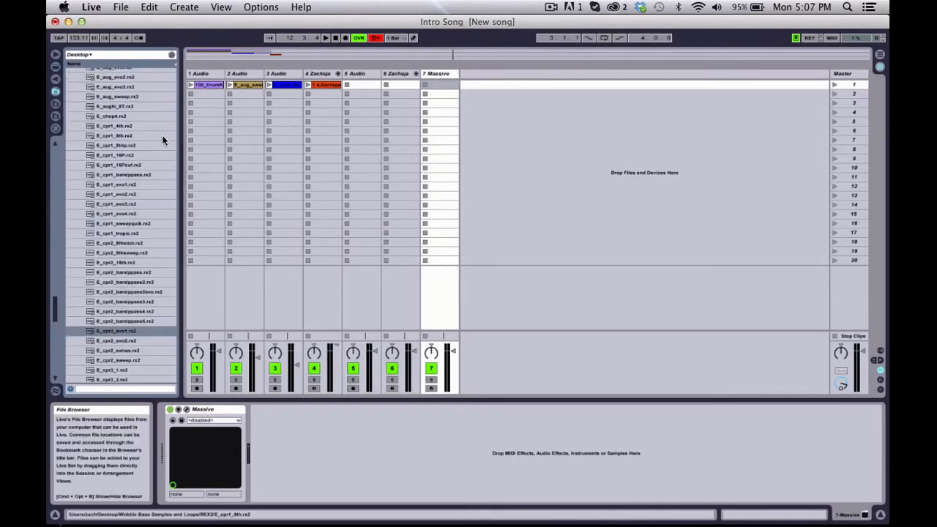
{"action": "scroll", "coordinate": [162, 135], "scroll_direction": "down", "scroll_amount": 8}
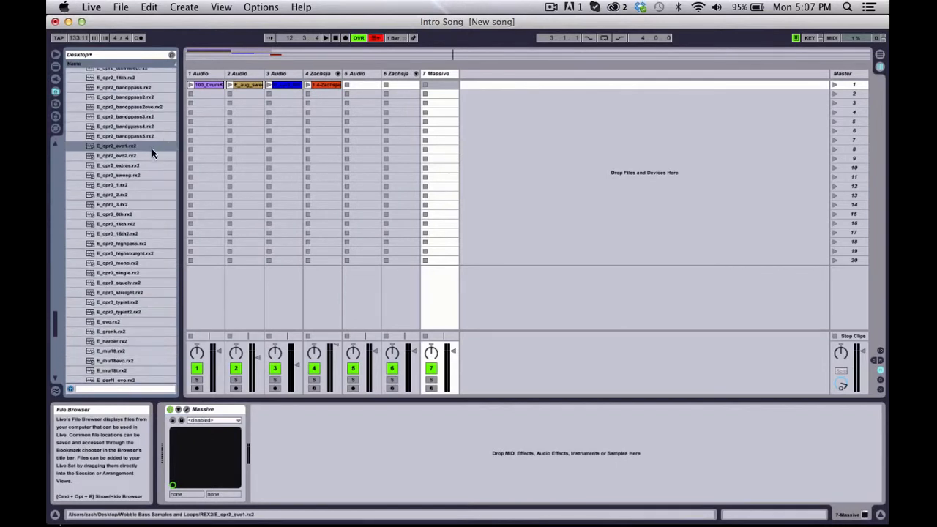
{"action": "left_click", "coordinate": [151, 147]}
{"action": "key", "text": "Down"}
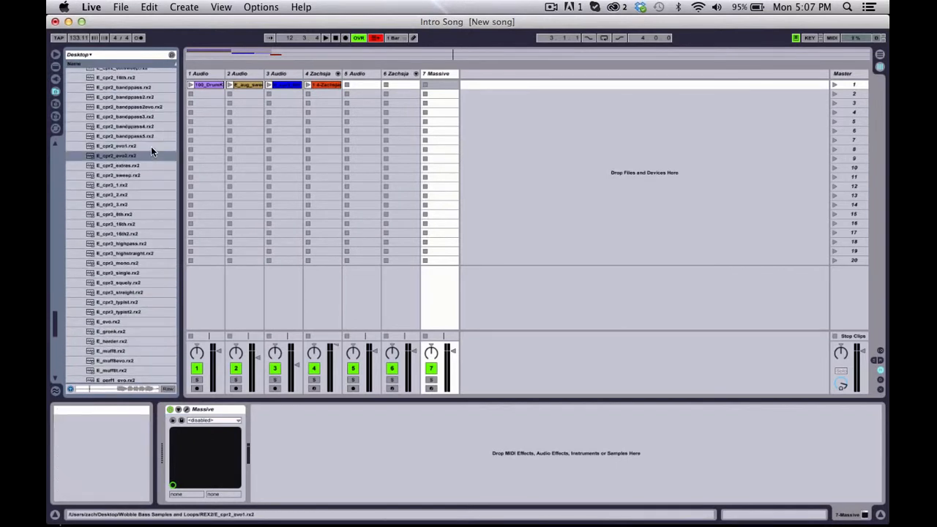
{"action": "key", "text": "Down"}
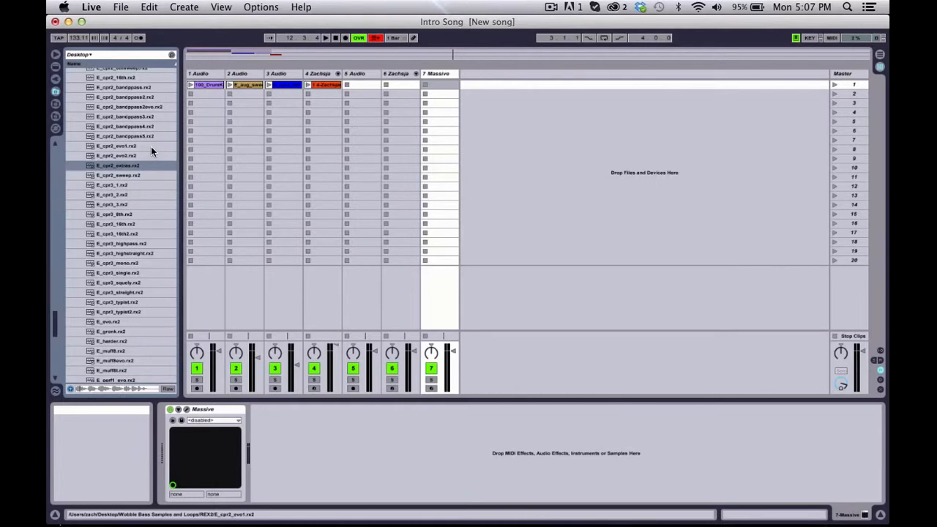
{"action": "key", "text": "Down"}
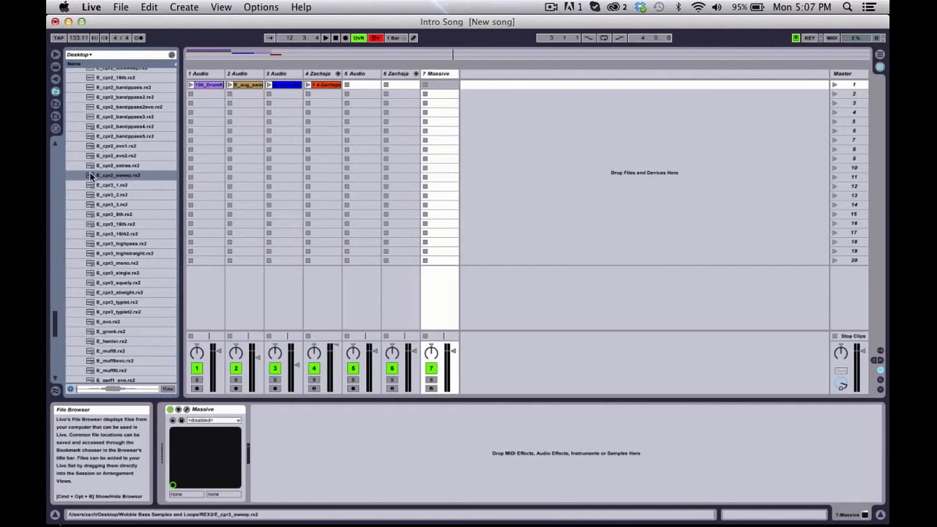
Step: Glance at File Browser 2, return to File Browser 1, and look through the Desktop files
{"action": "left_click", "coordinate": [61, 117]}
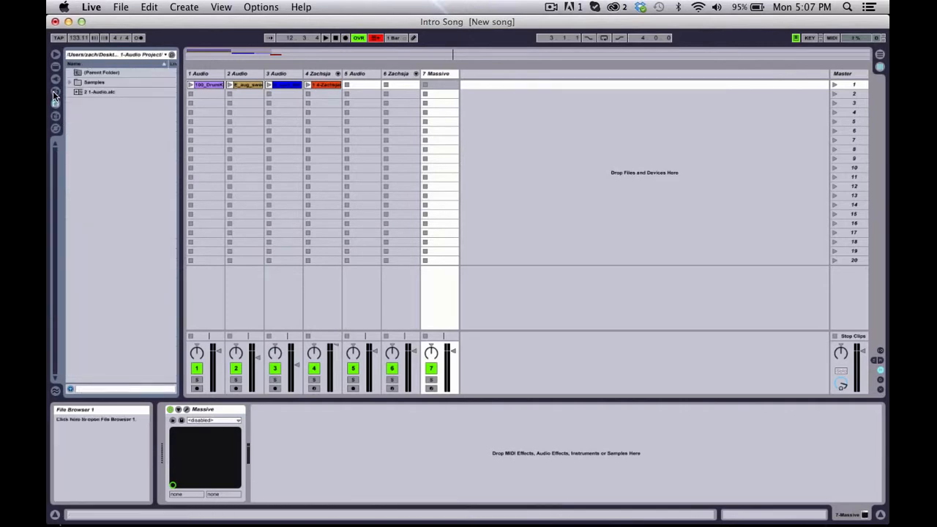
{"action": "left_click", "coordinate": [56, 92]}
{"action": "left_click", "coordinate": [56, 93]}
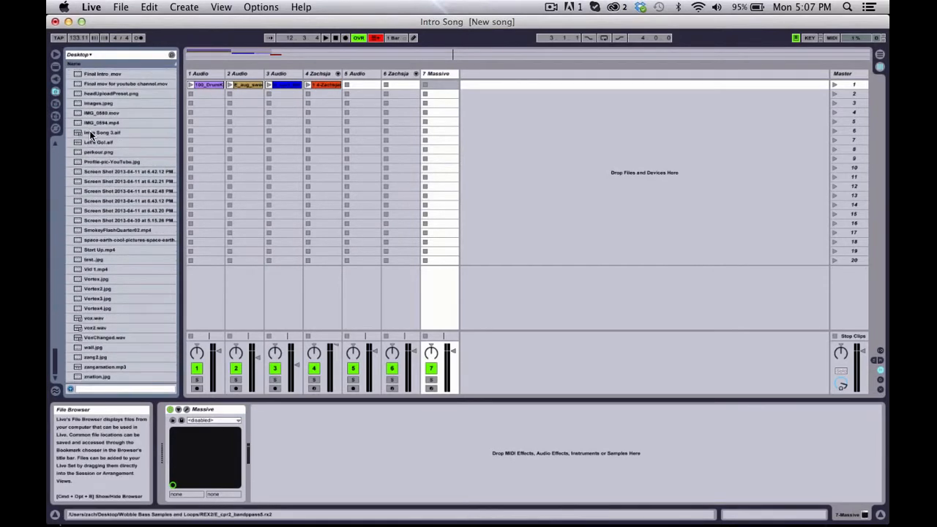
{"action": "scroll", "coordinate": [113, 187], "scroll_direction": "up", "scroll_amount": 15}
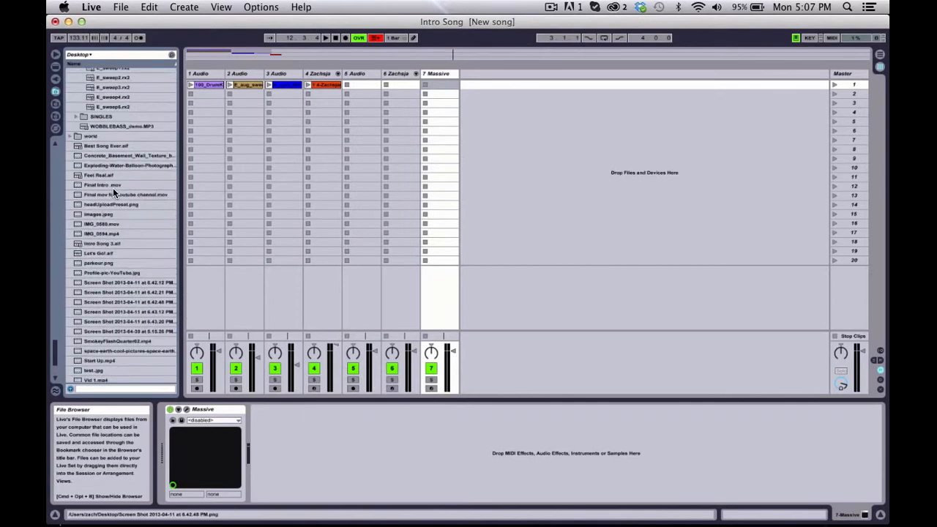
{"action": "scroll", "coordinate": [113, 188], "scroll_direction": "up", "scroll_amount": 5}
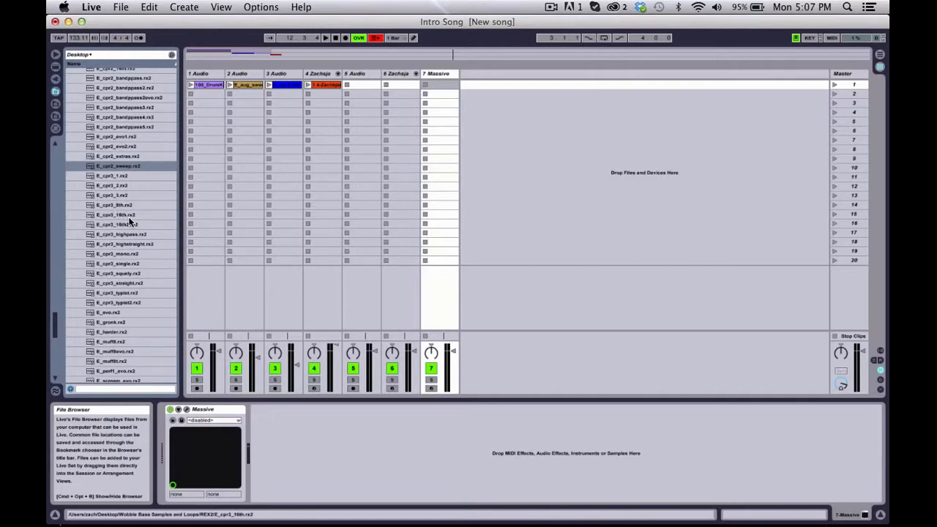
{"action": "scroll", "coordinate": [130, 222], "scroll_direction": "down", "scroll_amount": 15}
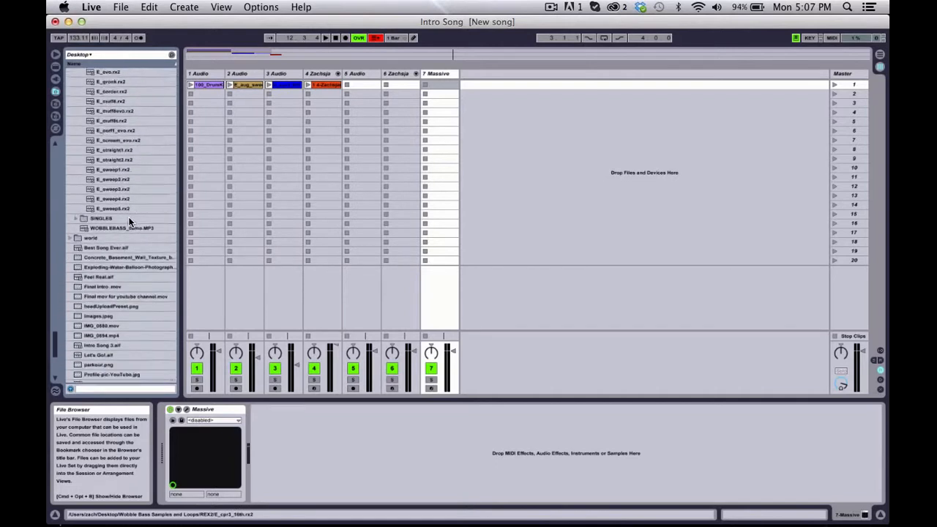
{"action": "scroll", "coordinate": [130, 221], "scroll_direction": "down", "scroll_amount": 1}
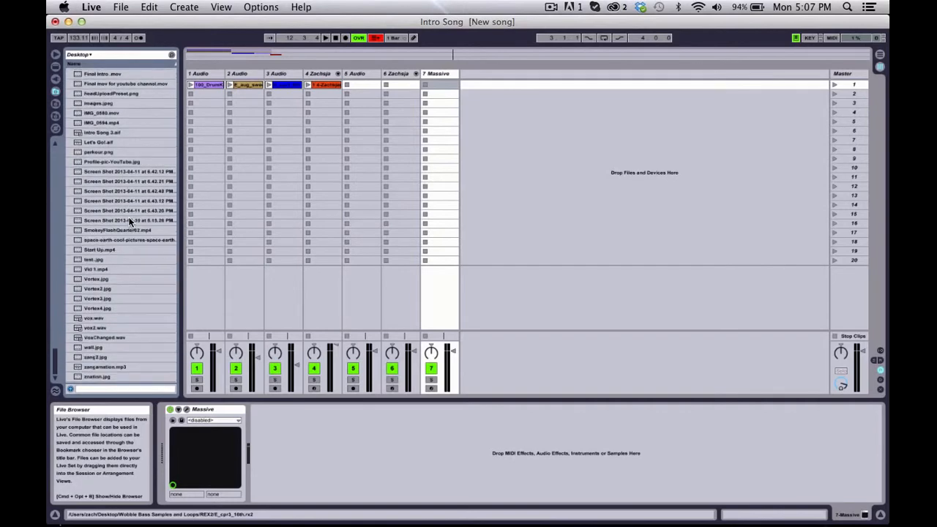
Step: Reveal the computer's desktop to compare its files with the browser list, and bring the Live window back
{"action": "key", "text": "F11"}
{"action": "key", "text": "F11"}
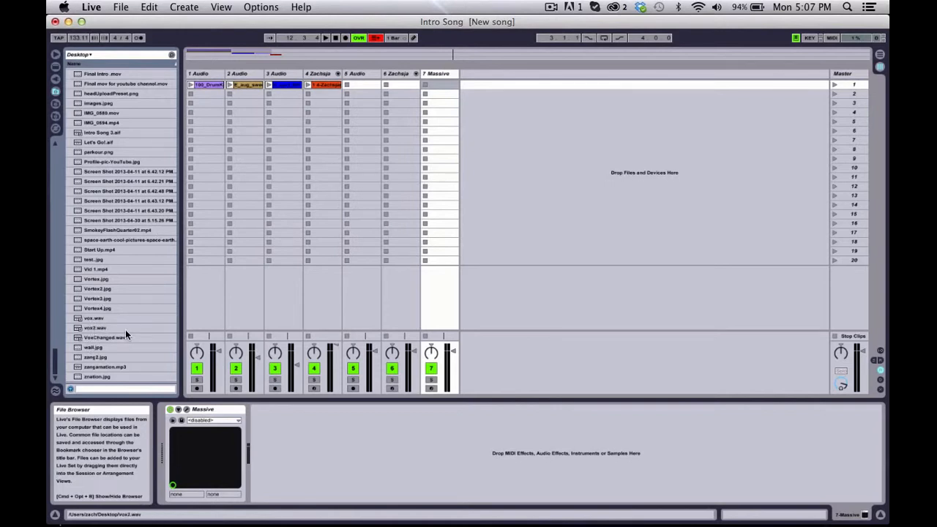
{"action": "mouse_move", "coordinate": [48, 525]}
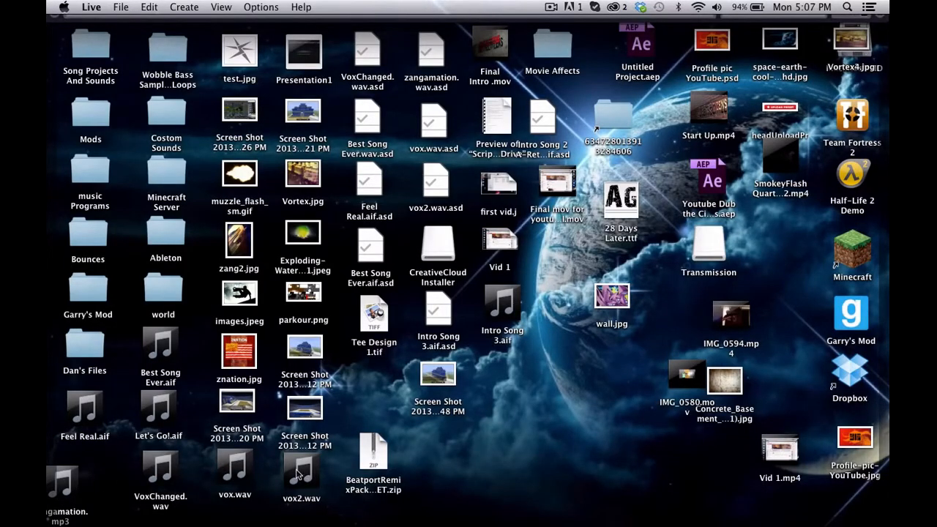
{"action": "key", "text": "F11"}
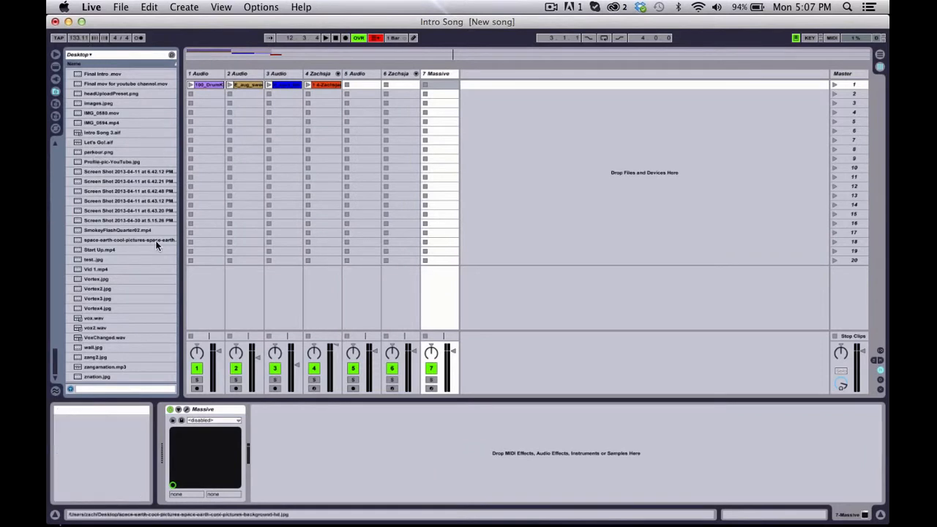
Step: Look at the project folder in File Browser 2 and the Library folders in File Browser 3
{"action": "left_click", "coordinate": [55, 104]}
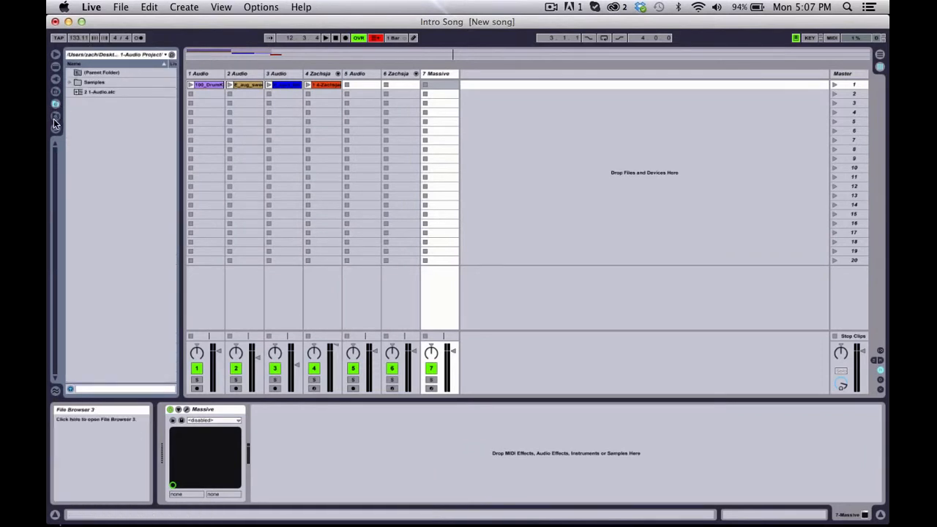
{"action": "left_click", "coordinate": [55, 117]}
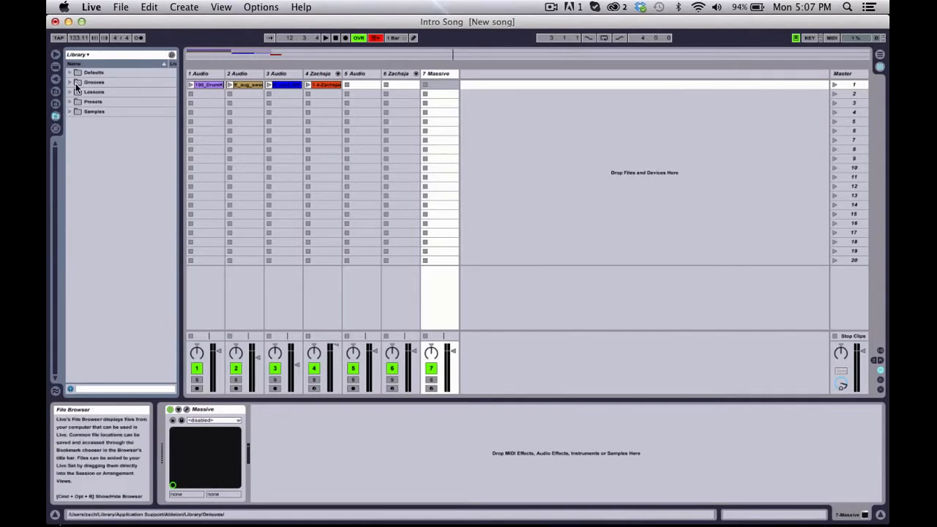
Step: Look inside the Library's Lessons folder, close it again, and check the available help resources
{"action": "left_click", "coordinate": [71, 92]}
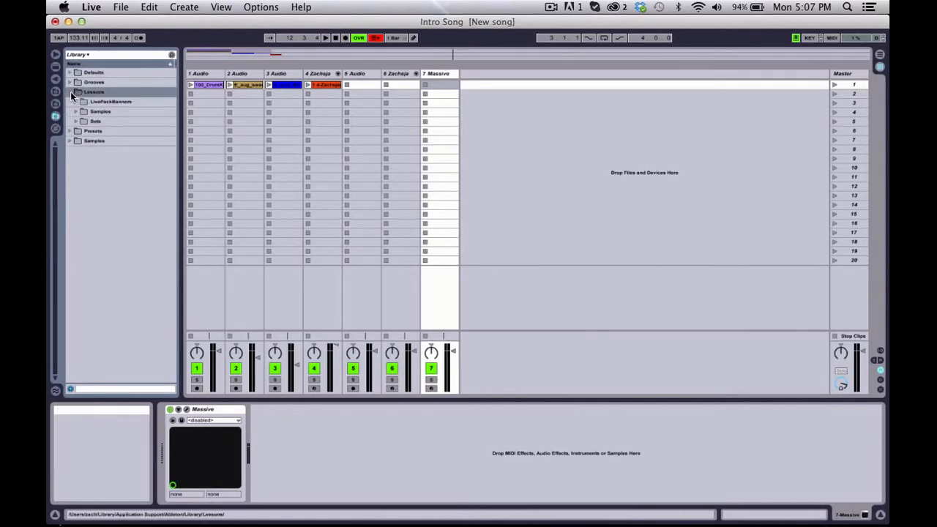
{"action": "left_click", "coordinate": [70, 92]}
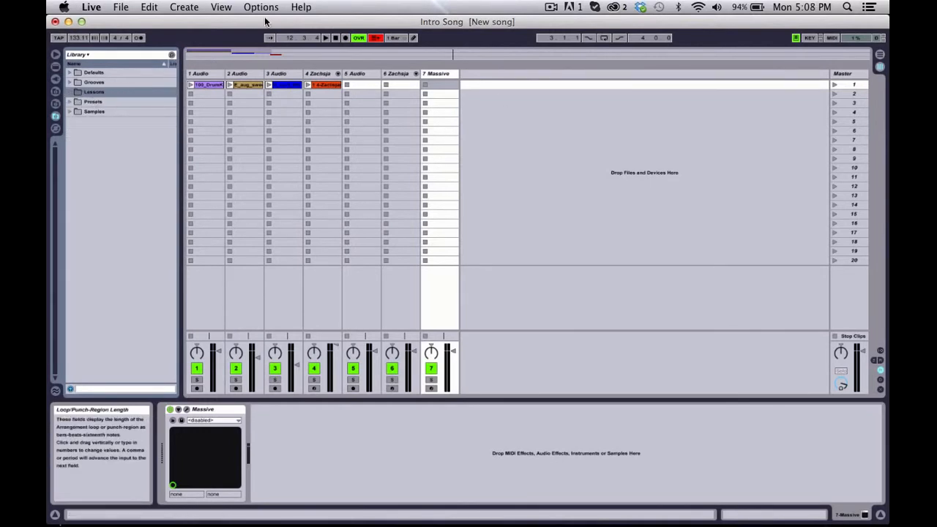
{"action": "left_click", "coordinate": [299, 7]}
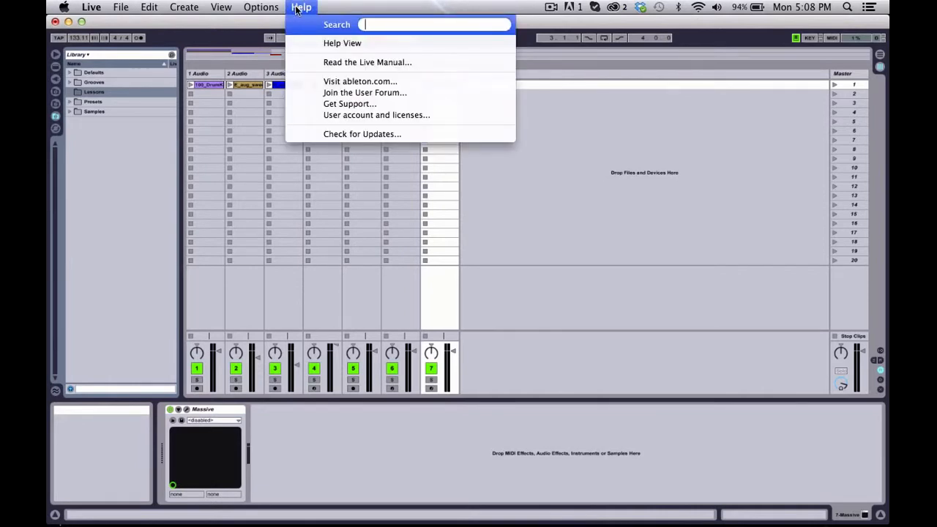
{"action": "left_click", "coordinate": [387, 10]}
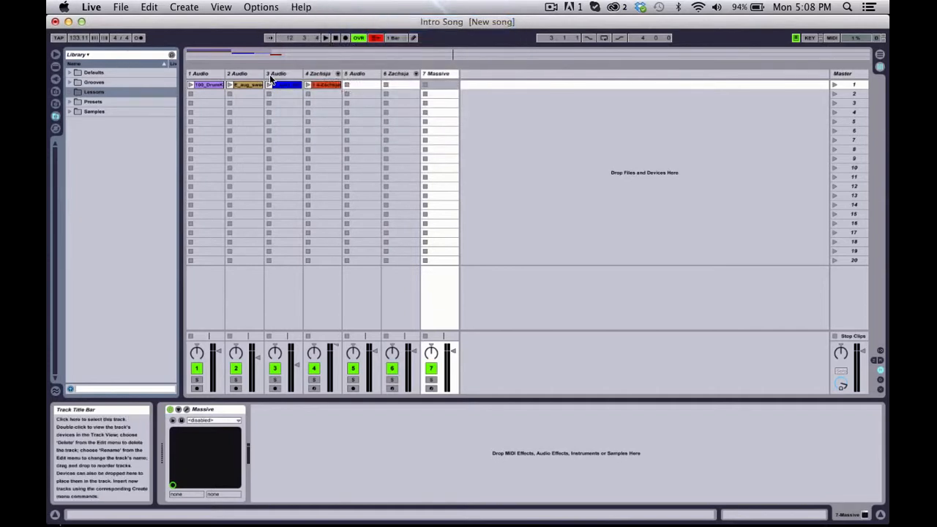
Step: Look through the kick samples in the Kicks (221) folder in the remaining browser
{"action": "left_click", "coordinate": [55, 128]}
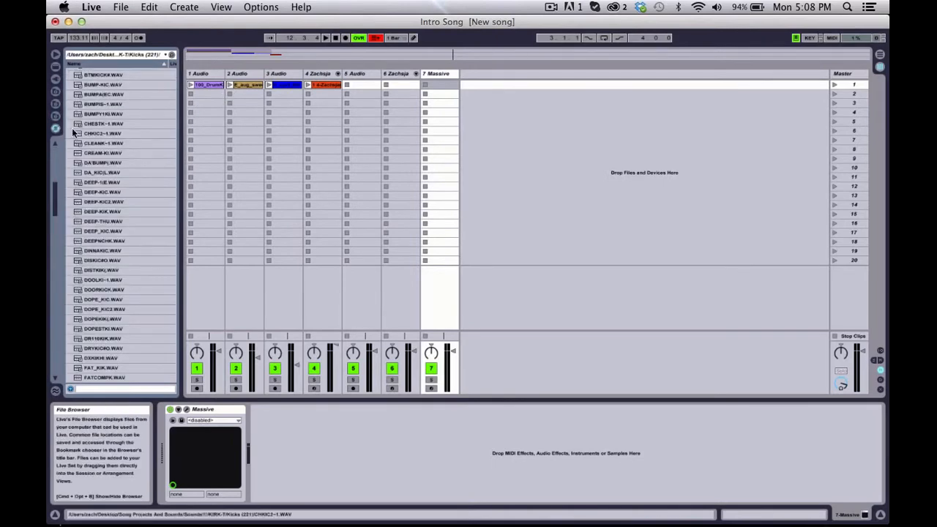
{"action": "scroll", "coordinate": [85, 127], "scroll_direction": "down", "scroll_amount": 20}
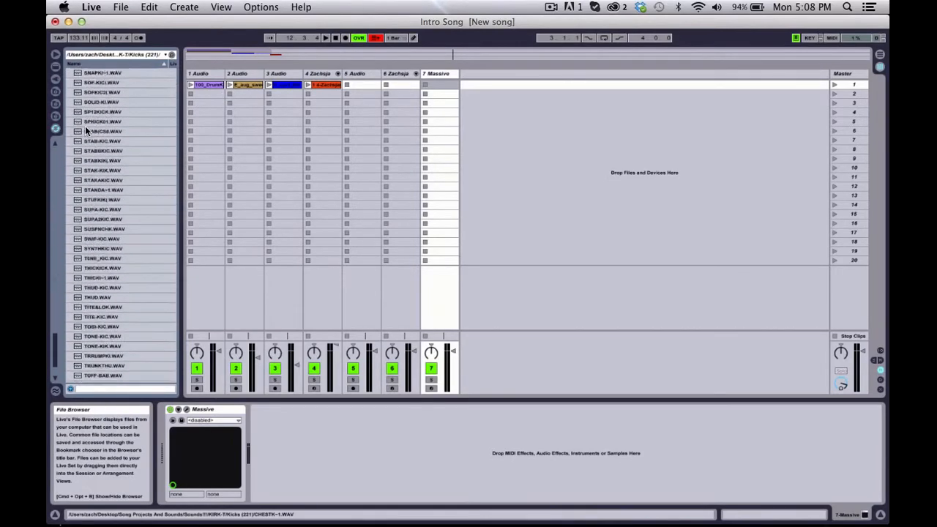
{"action": "scroll", "coordinate": [85, 130], "scroll_direction": "up", "scroll_amount": 20}
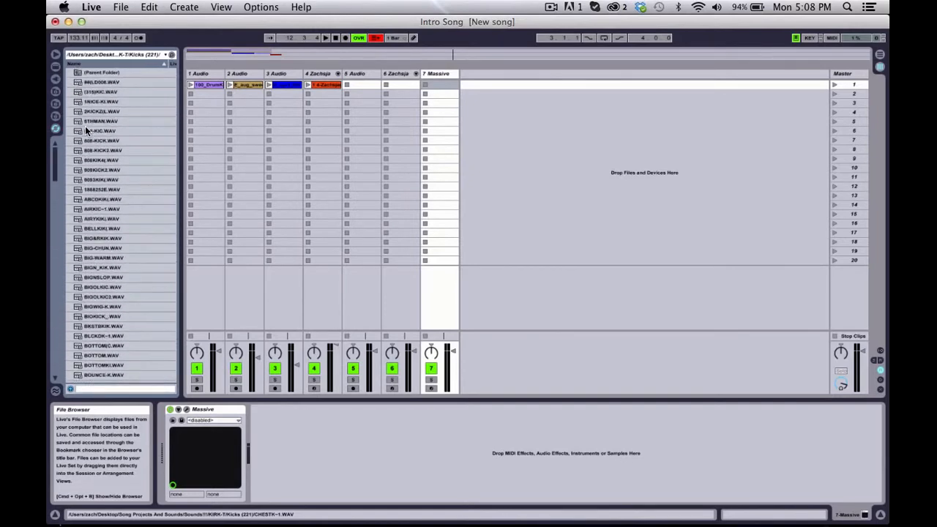
{"action": "scroll", "coordinate": [85, 130], "scroll_direction": "down", "scroll_amount": 15}
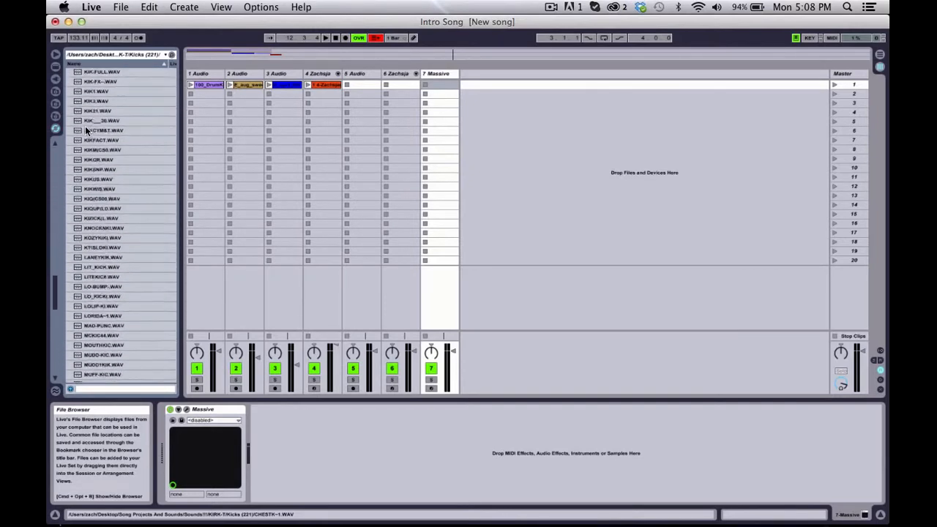
{"action": "scroll", "coordinate": [85, 126], "scroll_direction": "up", "scroll_amount": 12}
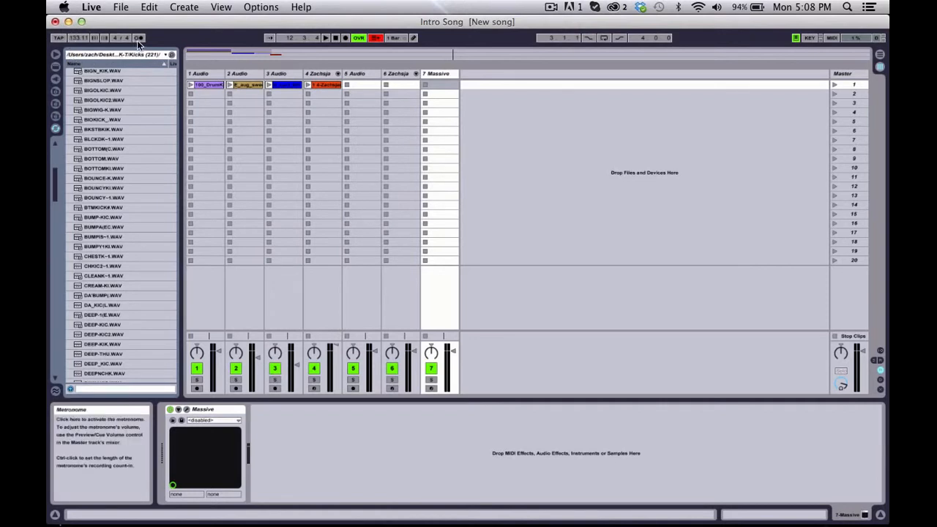
Step: Play the song briefly with the metronome on, and create a new Live Set, saving the changes to "Intro Song"
{"action": "key", "text": "space"}
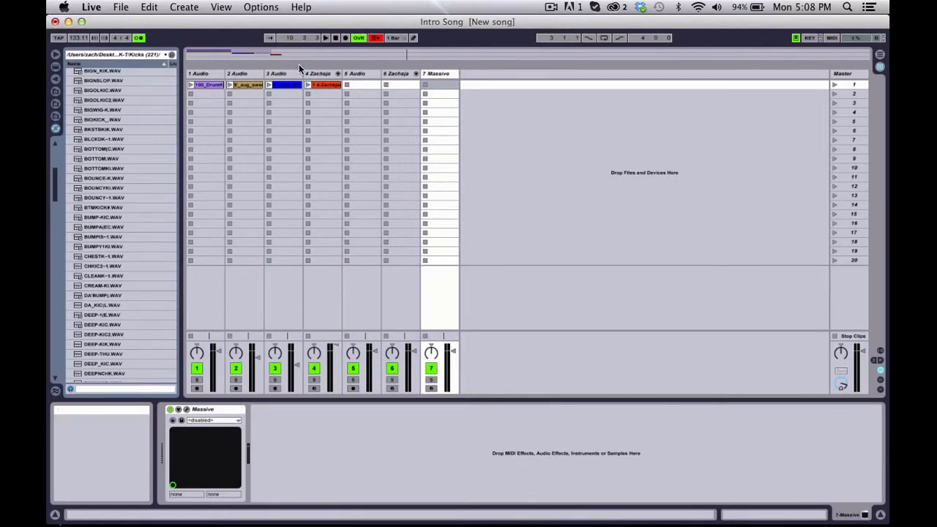
{"action": "left_click", "coordinate": [121, 7]}
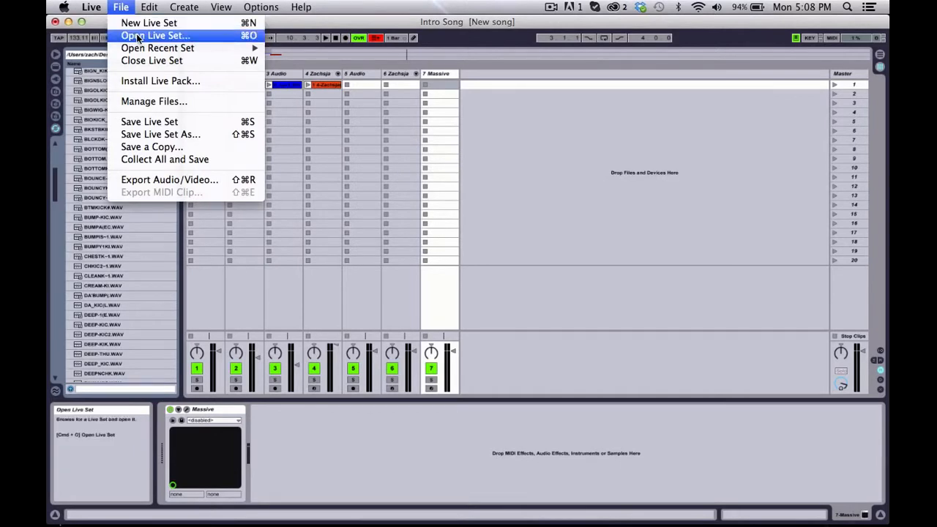
{"action": "left_click", "coordinate": [195, 28]}
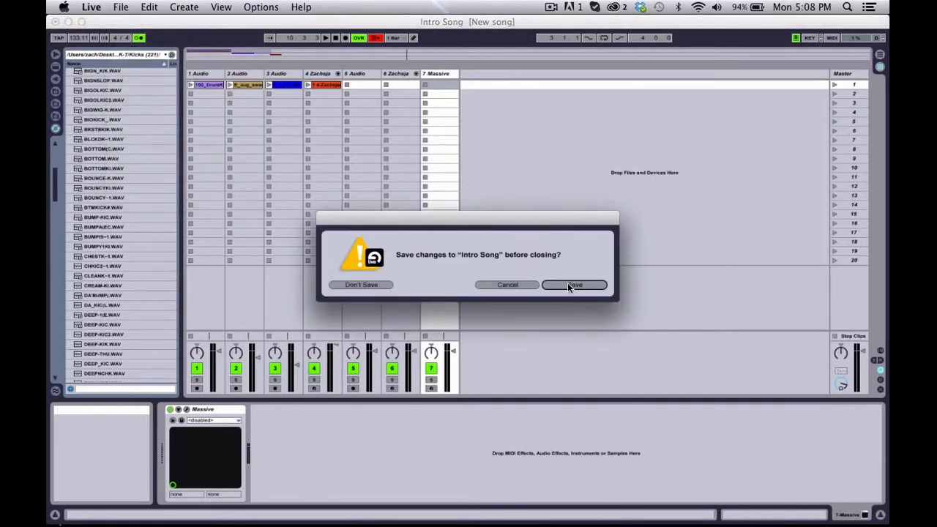
{"action": "left_click", "coordinate": [571, 285]}
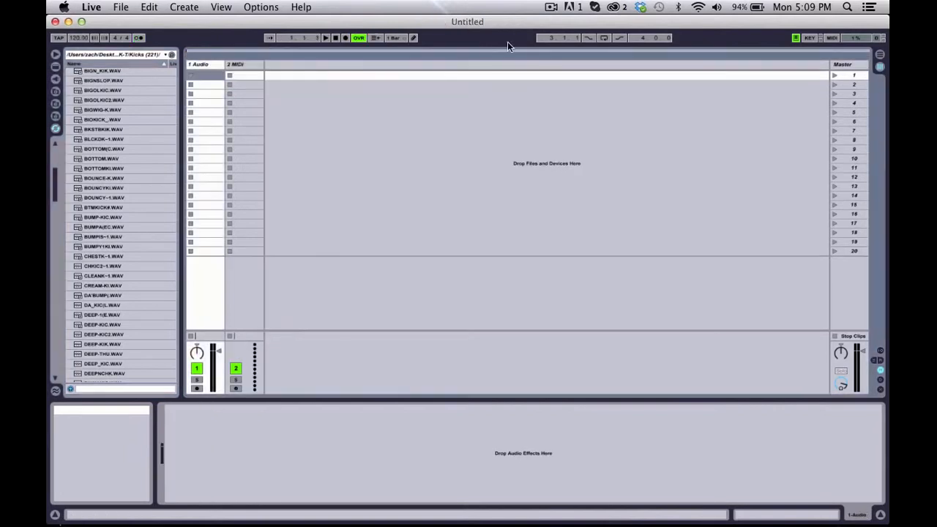
{"action": "left_click", "coordinate": [550, 7]}
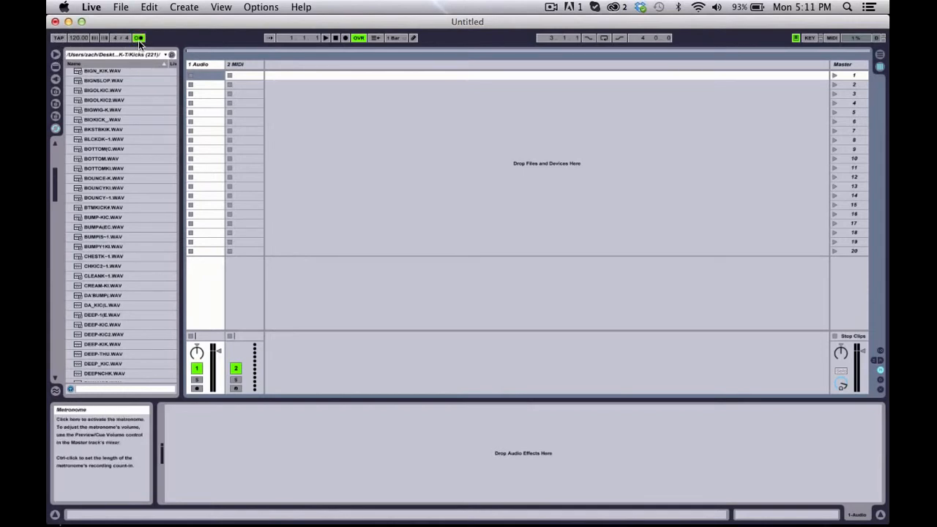
Step: Try setting the tempo with Tap Tempo during metronome playback, and undo the tempo change
{"action": "key", "text": "space"}
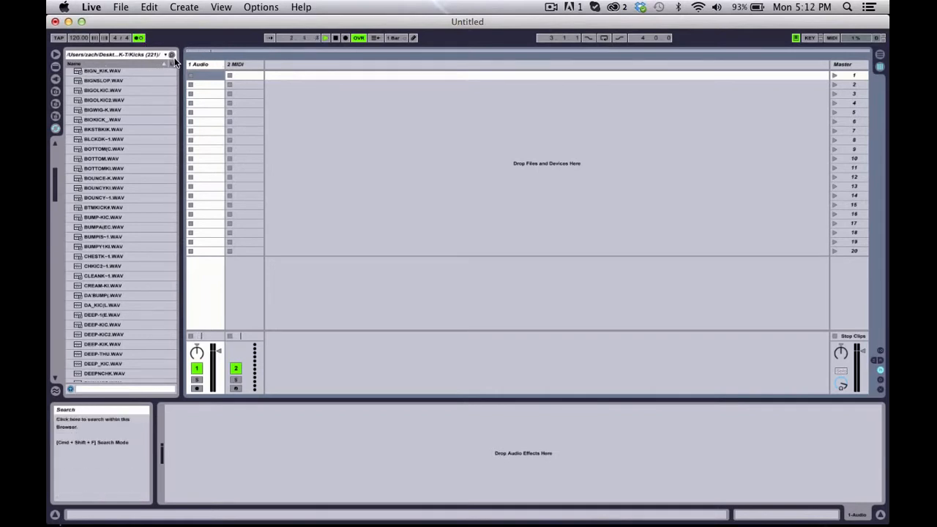
{"action": "left_click", "coordinate": [59, 38]}
{"action": "left_click", "coordinate": [59, 38]}
{"action": "left_click", "coordinate": [59, 39]}
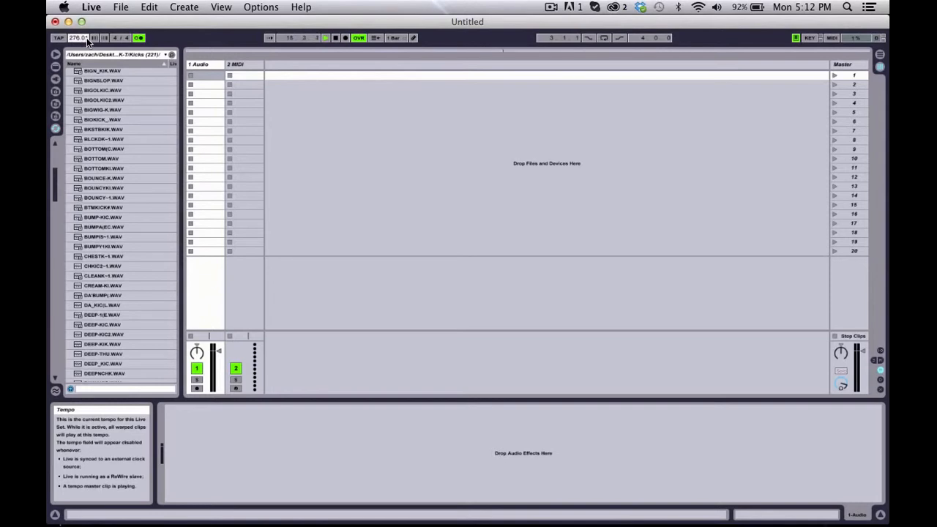
{"action": "key", "text": "super+z"}
{"action": "right_click", "coordinate": [76, 38]}
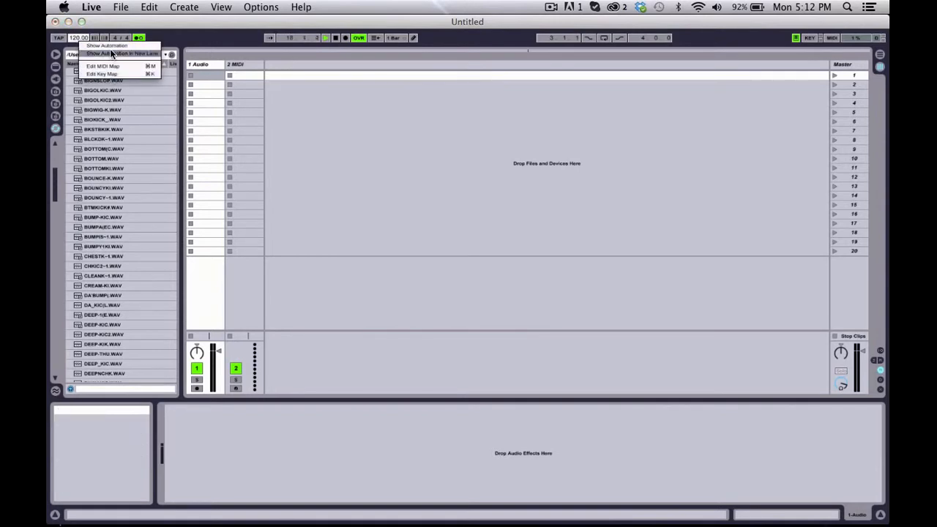
{"action": "left_click", "coordinate": [316, 166]}
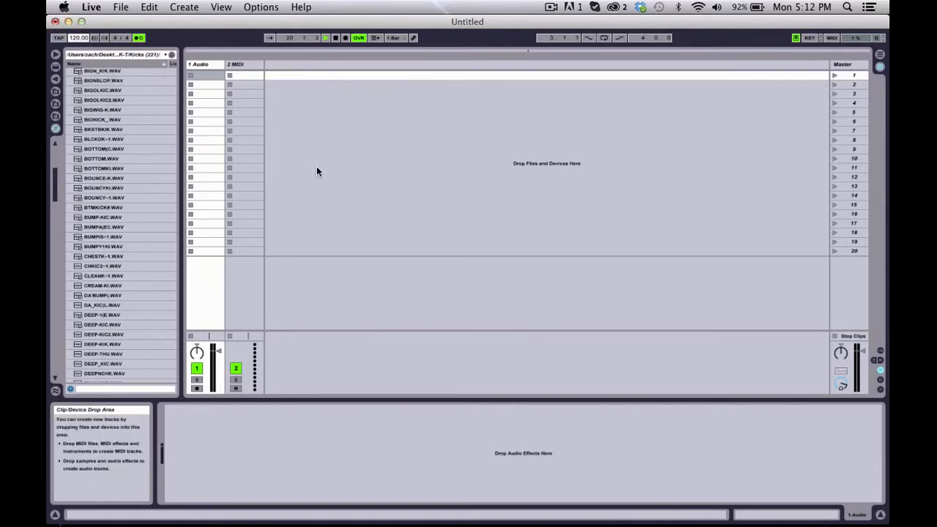
Step: Set the tempo to about 63 BPM with slow, steady Tap Tempo beats while the metronome plays
{"action": "left_click", "coordinate": [60, 39]}
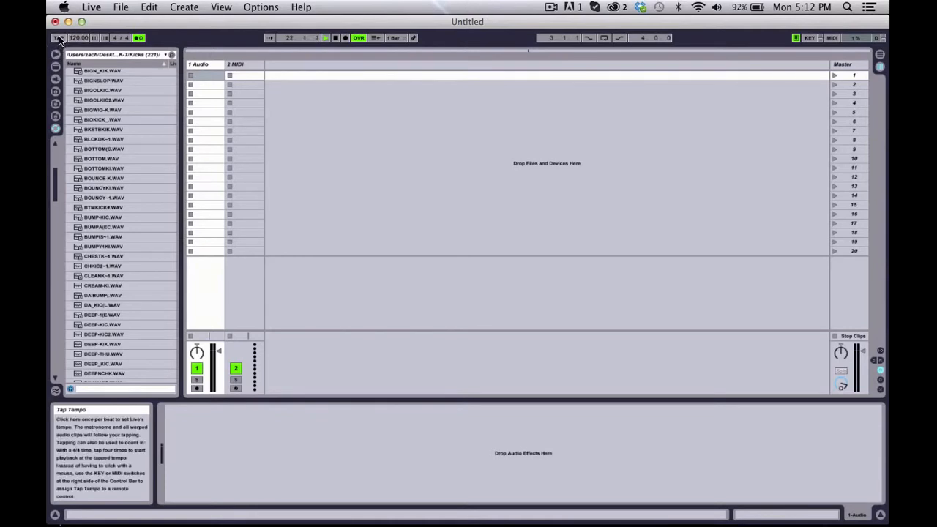
{"action": "left_click", "coordinate": [60, 40]}
{"action": "left_click", "coordinate": [60, 39]}
{"action": "left_click", "coordinate": [60, 39]}
{"action": "left_click", "coordinate": [61, 40]}
{"action": "left_click", "coordinate": [60, 40]}
{"action": "left_click", "coordinate": [60, 40]}
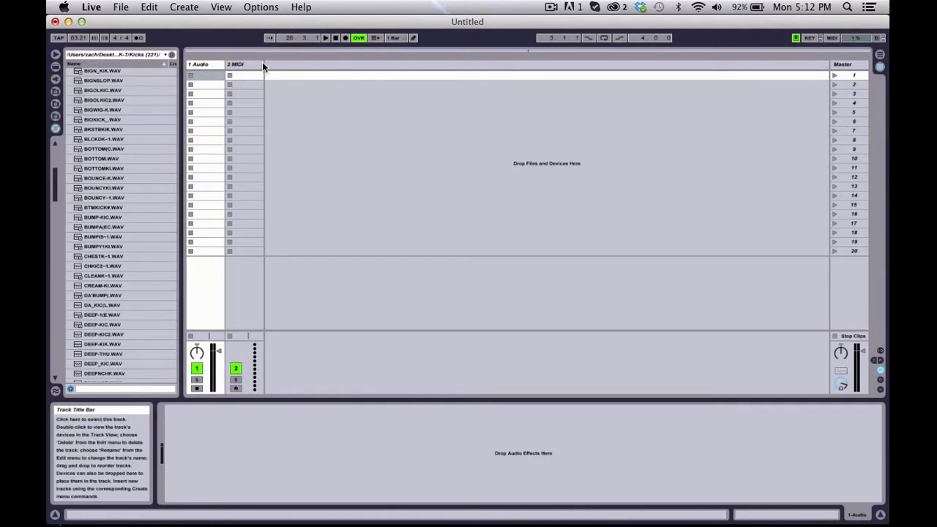
Step: Compare the Session and Arrangement views, including during a short Arrangement recording that is stopped at the end
{"action": "key", "text": "Tab"}
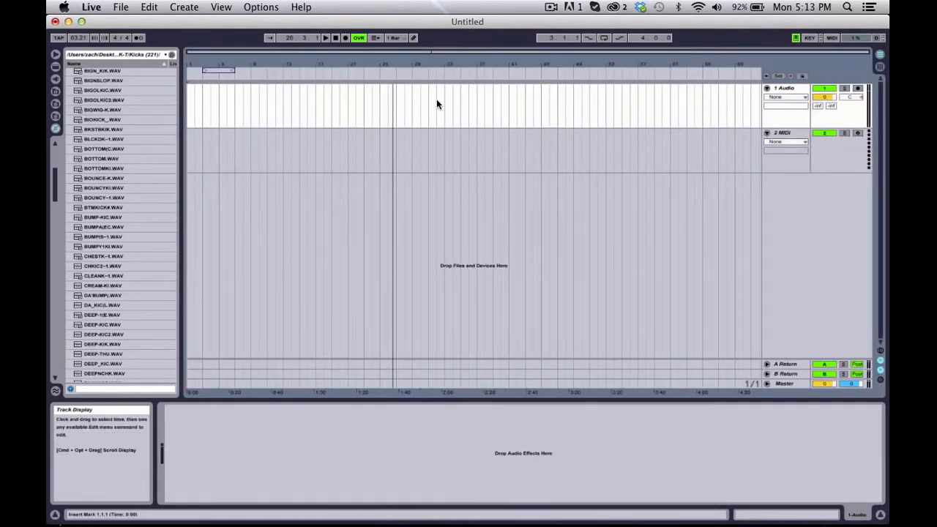
{"action": "key", "text": "Tab"}
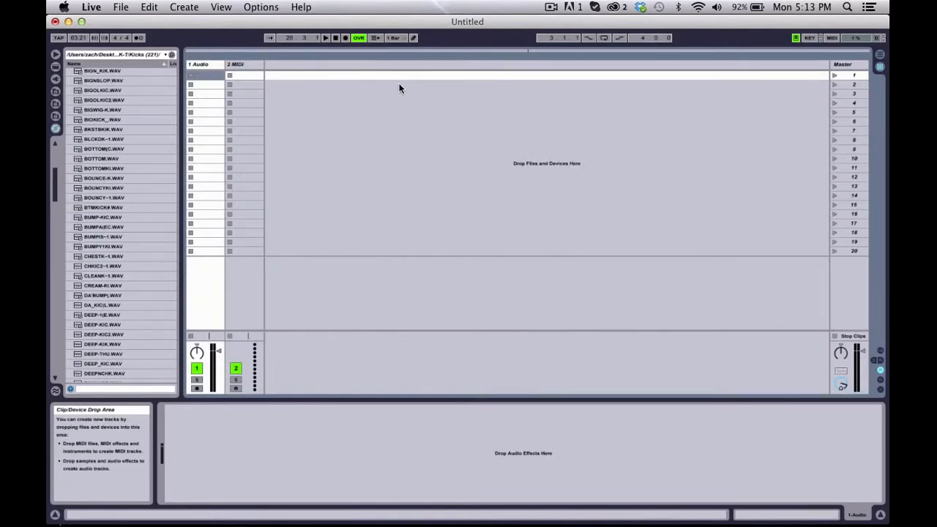
{"action": "left_click", "coordinate": [346, 38]}
{"action": "key", "text": "Tab"}
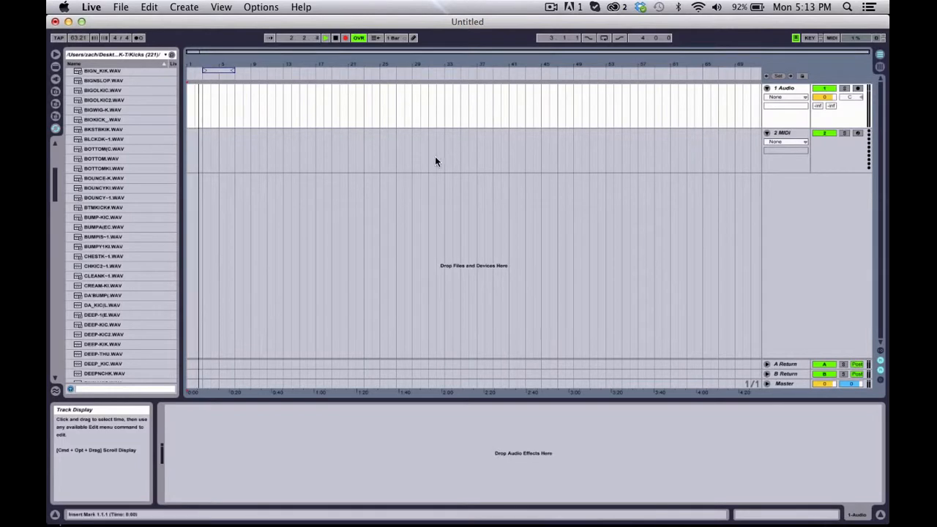
{"action": "key", "text": "Tab"}
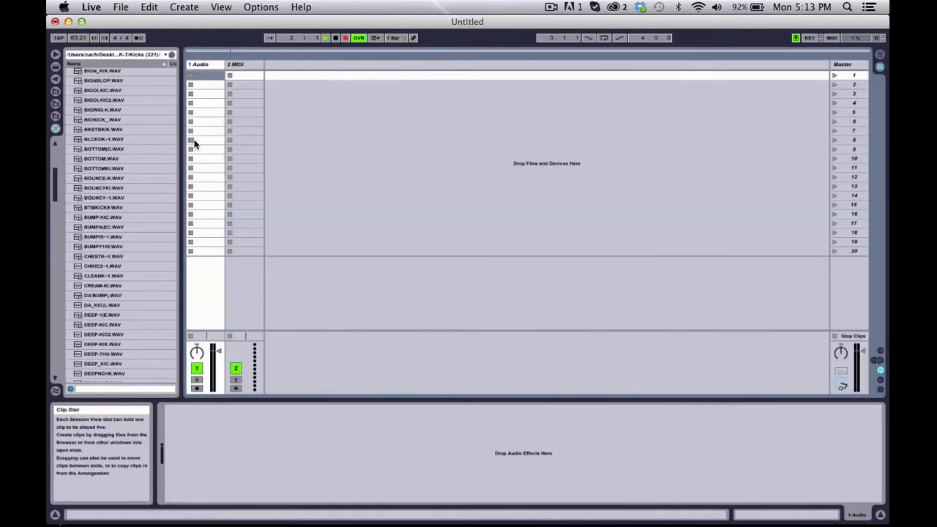
{"action": "key", "text": "Tab"}
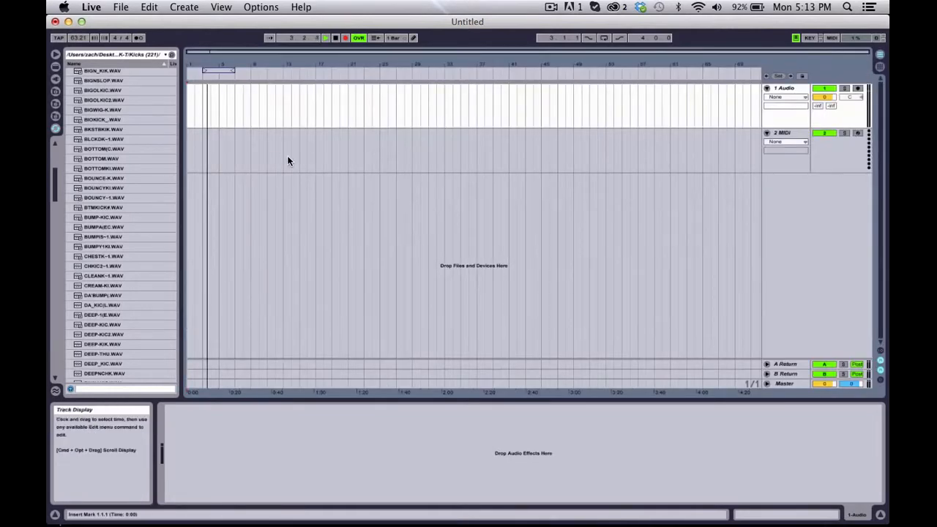
{"action": "key", "text": "Tab"}
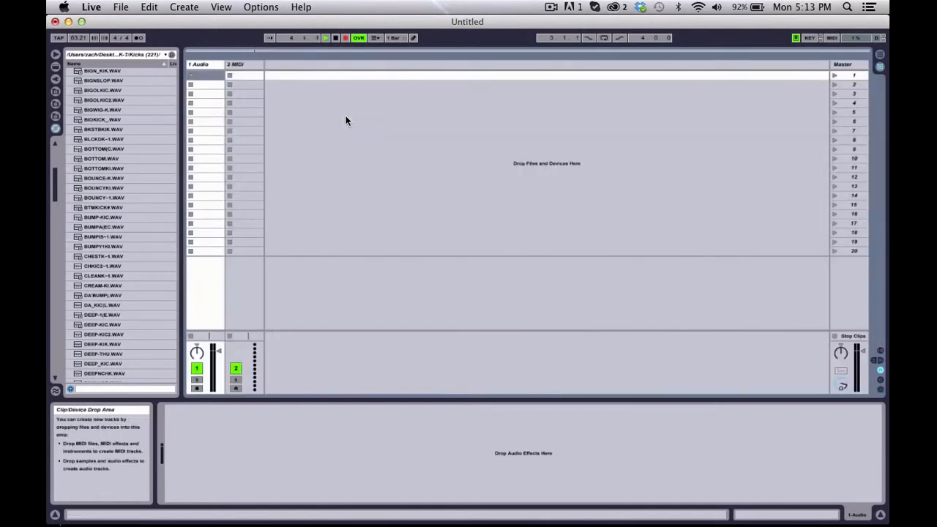
{"action": "left_click", "coordinate": [335, 39]}
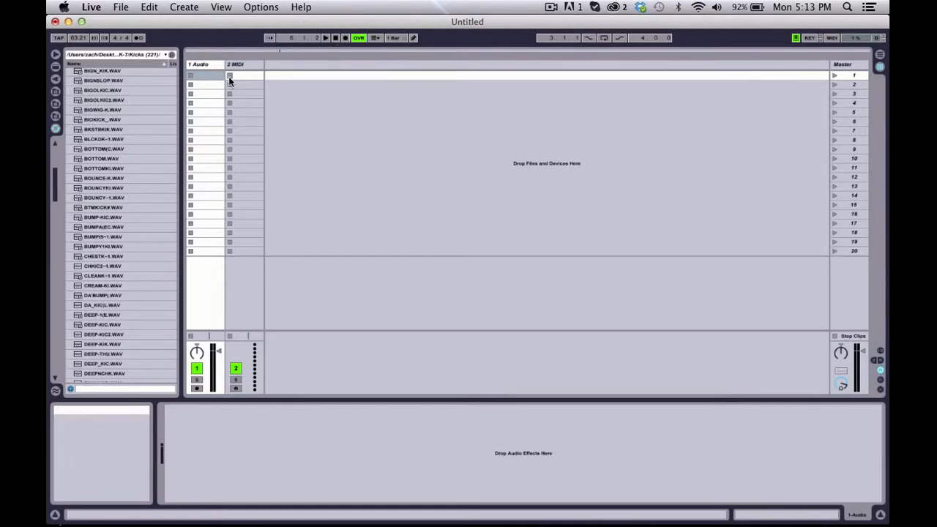
Step: Switch between the Arrangement and Session views with the transport stopped, ending in Session view
{"action": "key", "text": "Tab"}
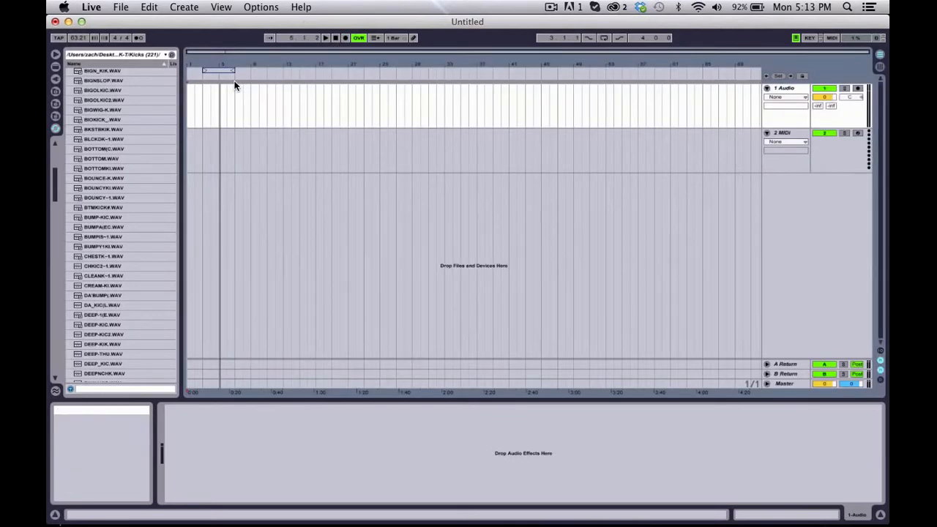
{"action": "key", "text": "Tab"}
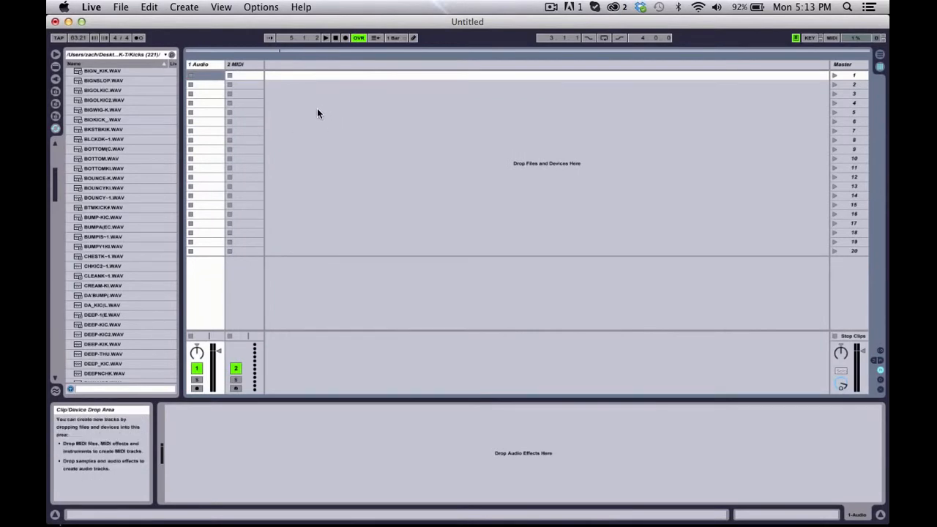
{"action": "key", "text": "Tab"}
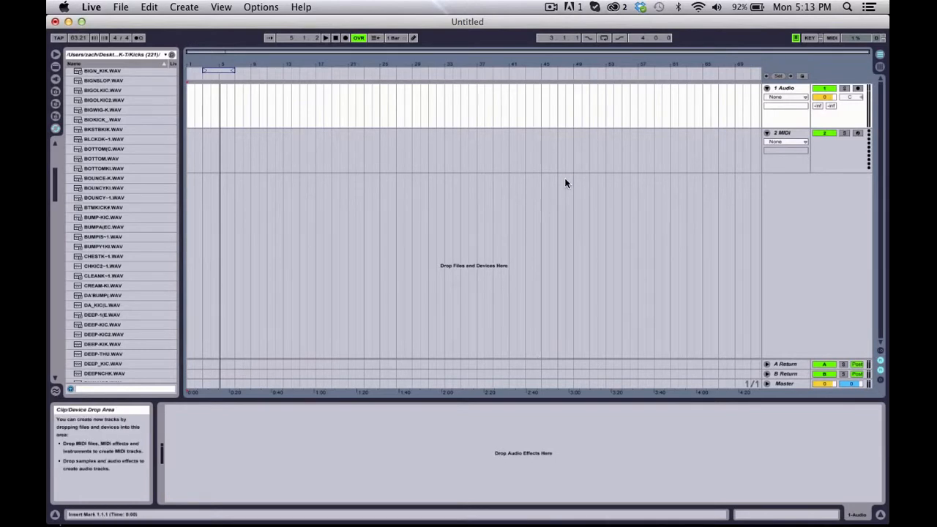
{"action": "key", "text": "Tab"}
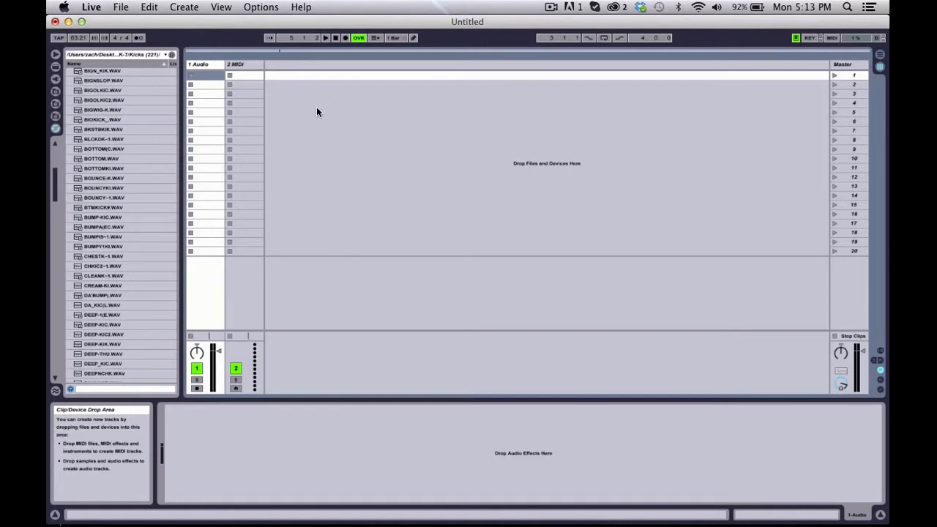
Step: Check the global quantization and overdub controls, and turn Draw Mode on and off
{"action": "left_click", "coordinate": [407, 42]}
{"action": "left_click", "coordinate": [398, 40]}
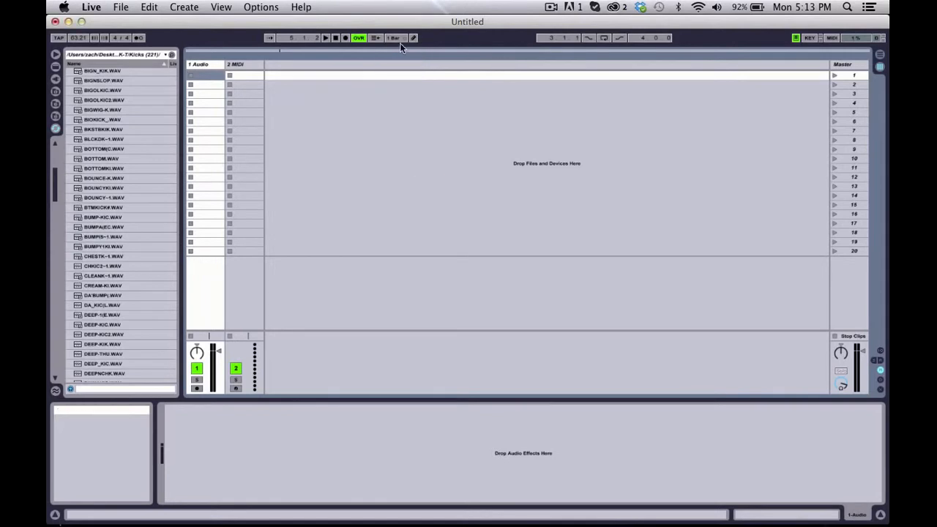
{"action": "left_click", "coordinate": [413, 39]}
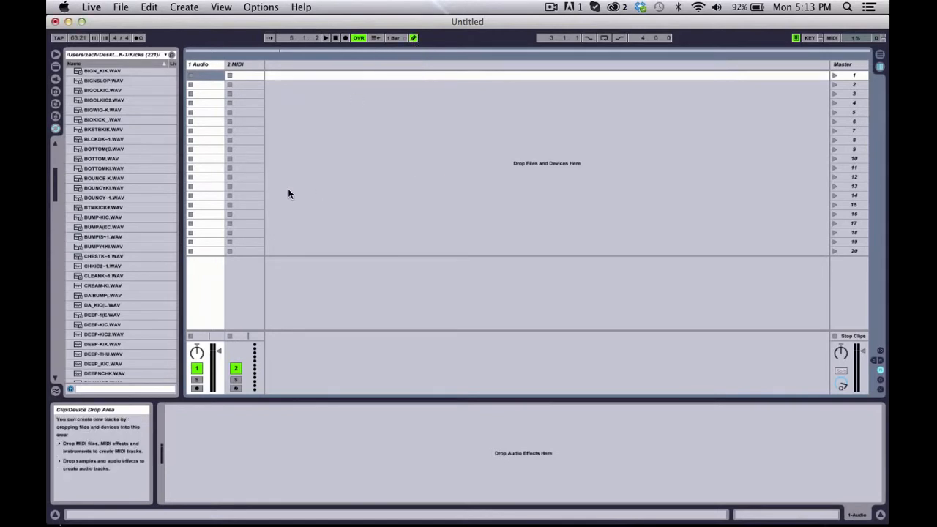
{"action": "left_click", "coordinate": [413, 38]}
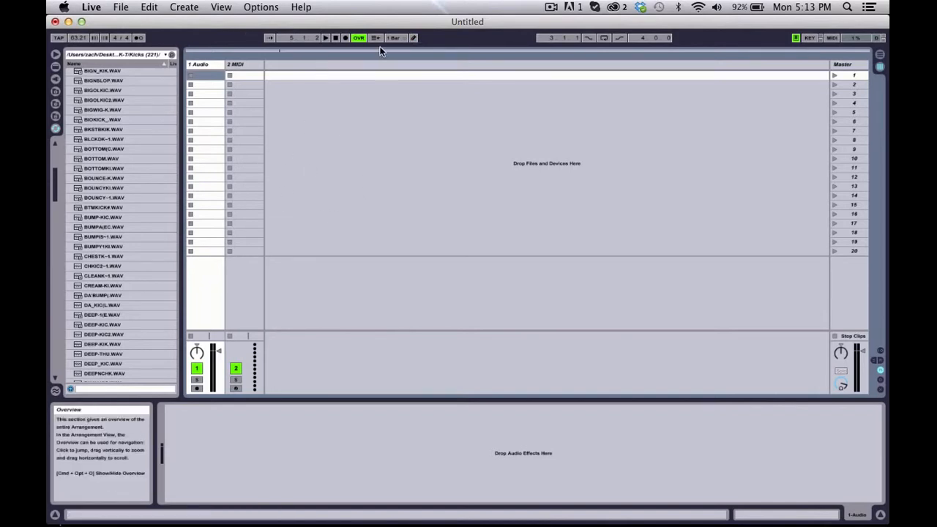
{"action": "left_click", "coordinate": [358, 41]}
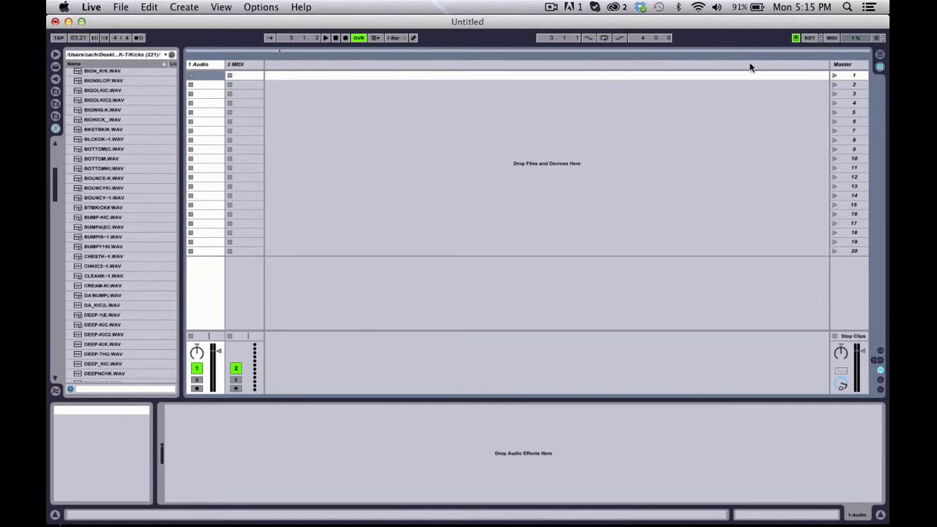
Step: Turn the audio engine off and on again at the CPU load meter
{"action": "left_click", "coordinate": [856, 38]}
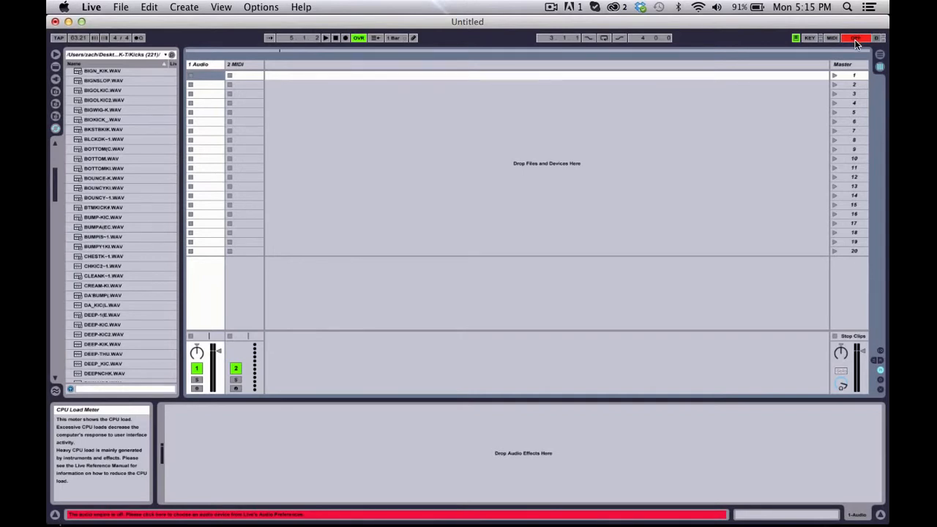
{"action": "left_click", "coordinate": [853, 38]}
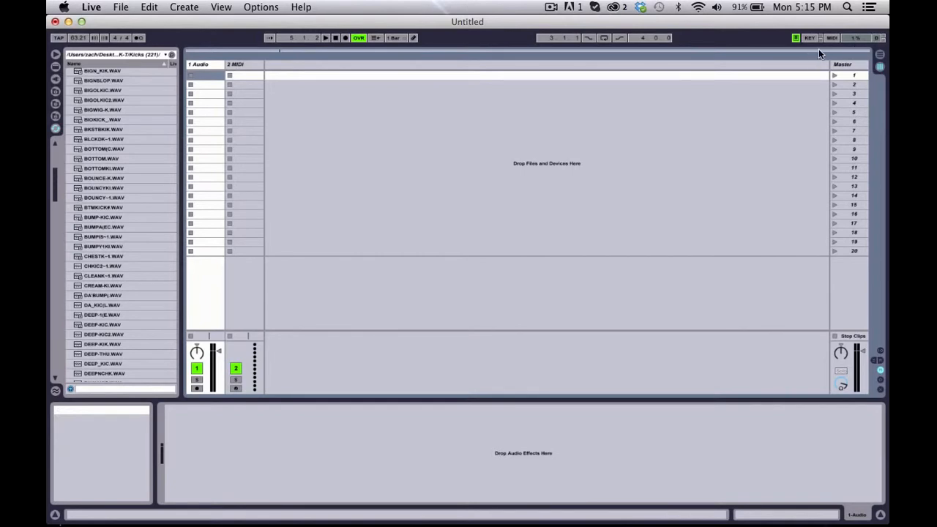
{"action": "left_click", "coordinate": [859, 37]}
{"action": "left_click", "coordinate": [861, 38]}
Step: Check the Arrangement view, return to Session view, and toggle the Computer MIDI Keyboard off and on
{"action": "key", "text": "Tab"}
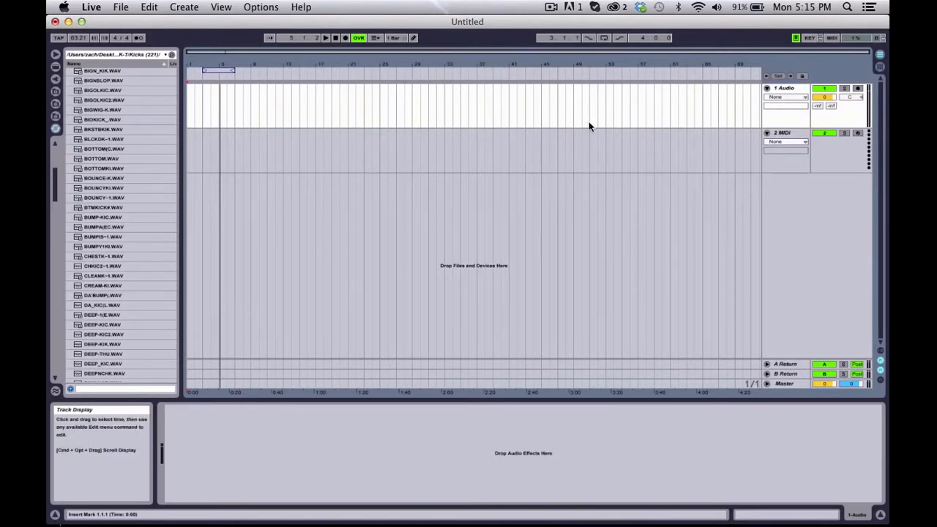
{"action": "key", "text": "Tab"}
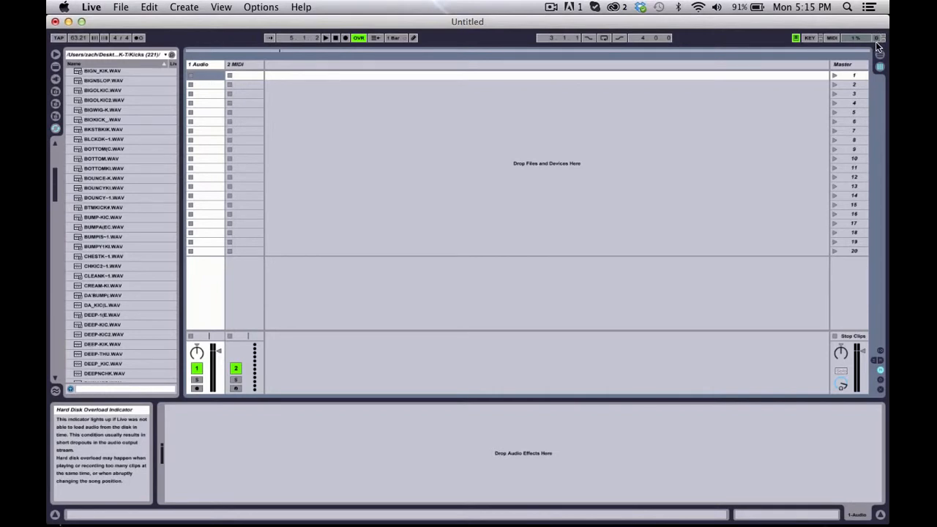
{"action": "left_click", "coordinate": [795, 37]}
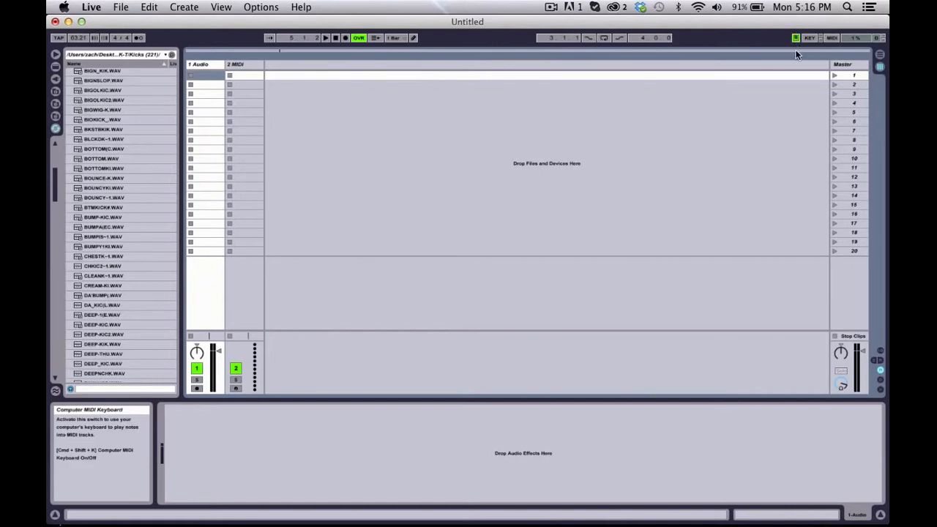
{"action": "left_click", "coordinate": [797, 38]}
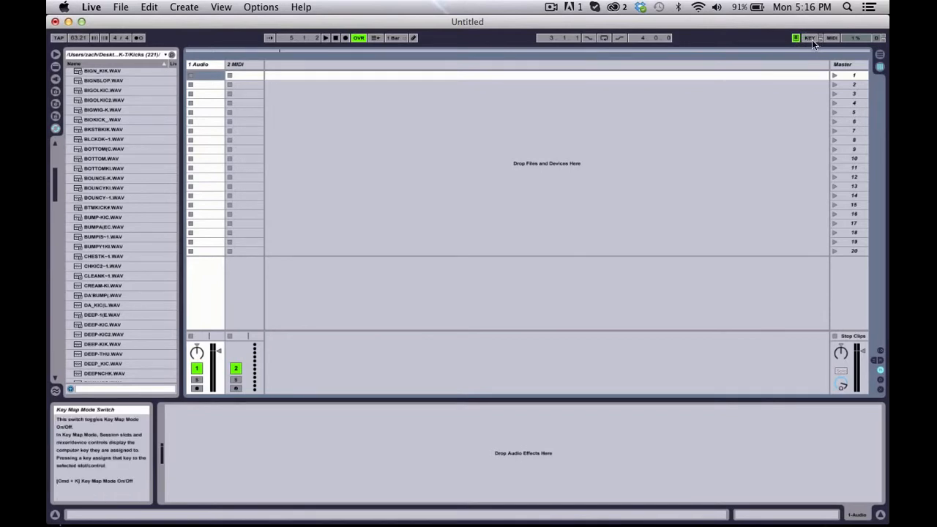
Step: Examine Key Map Mode and MIDI Map Mode, then return to the normal Session view with the kick sample browser
{"action": "left_click", "coordinate": [810, 38]}
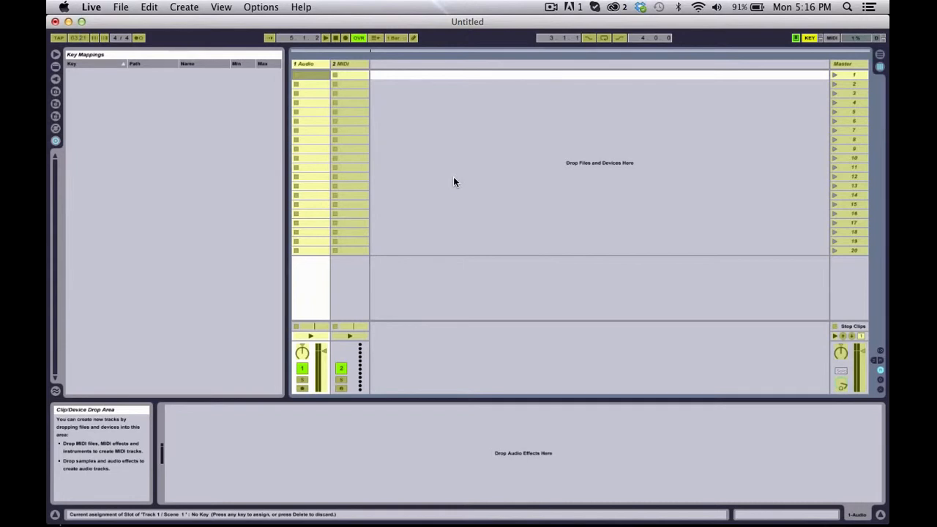
{"action": "left_click", "coordinate": [832, 38]}
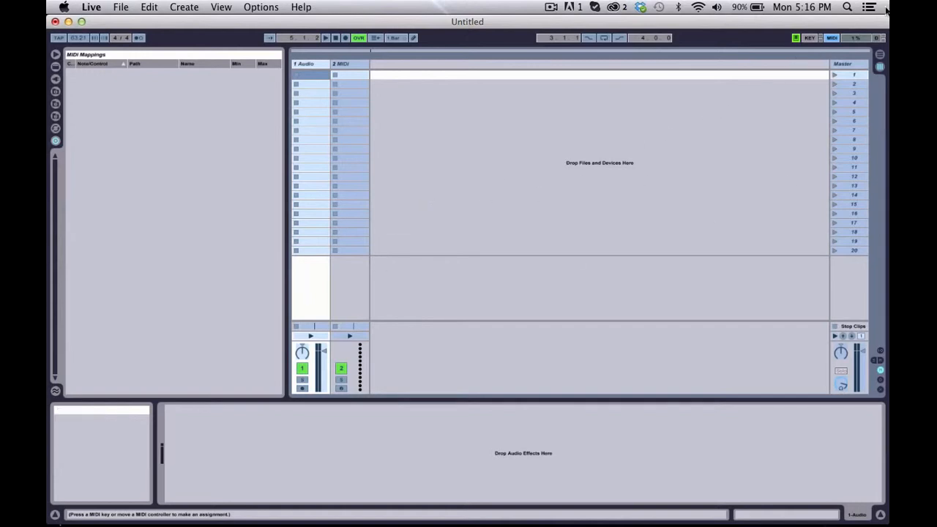
{"action": "left_click", "coordinate": [832, 37]}
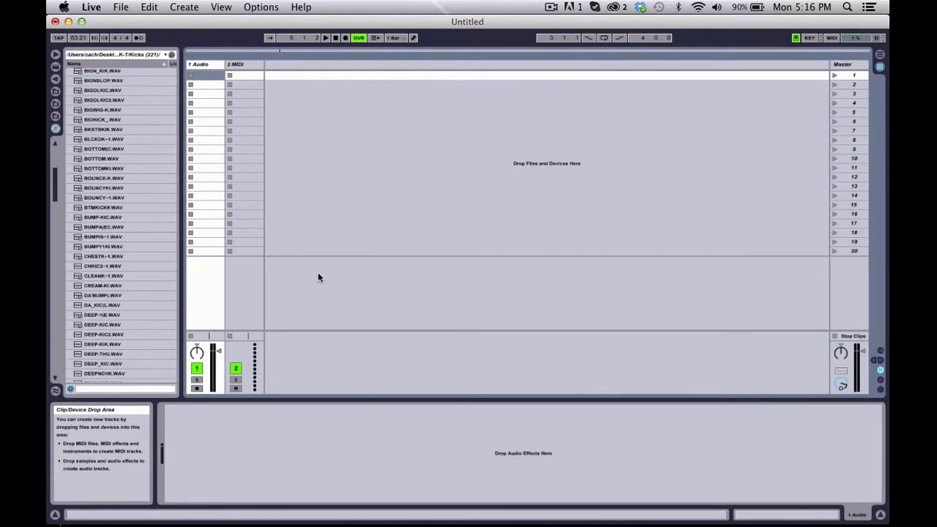
{"action": "scroll", "coordinate": [168, 248], "scroll_direction": "up", "scroll_amount": 5}
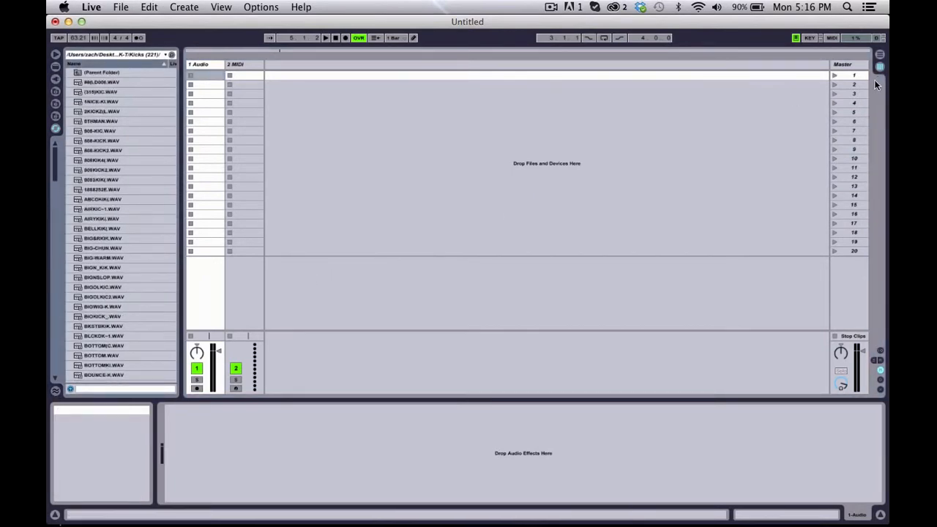
Step: Select the third clip slot of 1 Audio in MIDI Map Mode, exit the mode and launch scene 1
{"action": "left_click", "coordinate": [831, 37]}
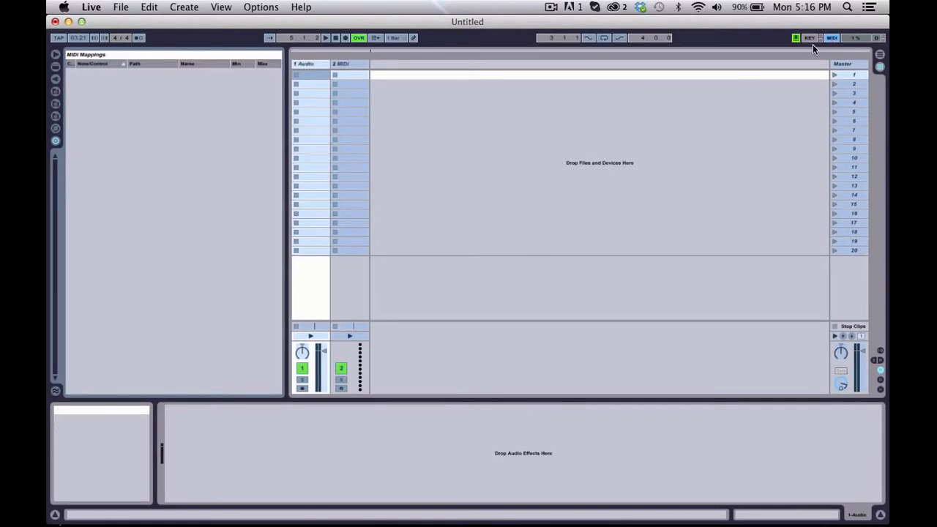
{"action": "left_click", "coordinate": [306, 94]}
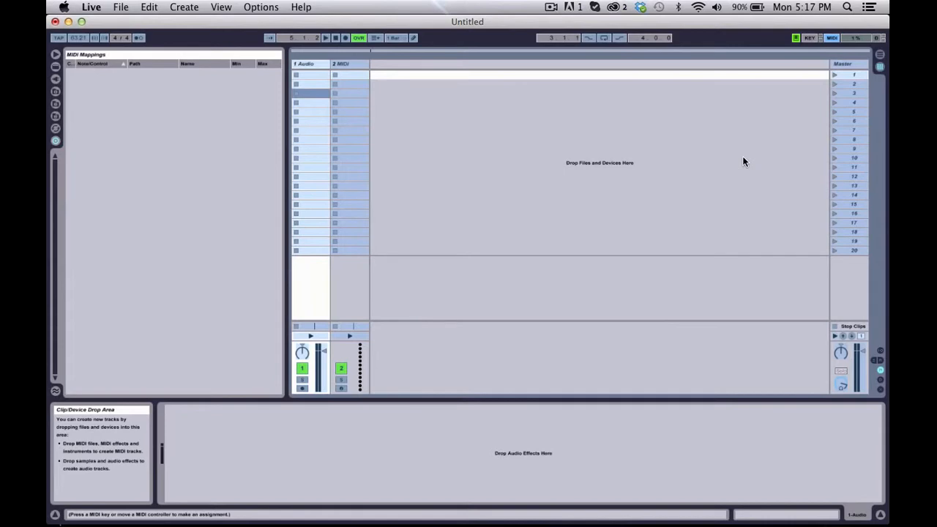
{"action": "left_click", "coordinate": [831, 38]}
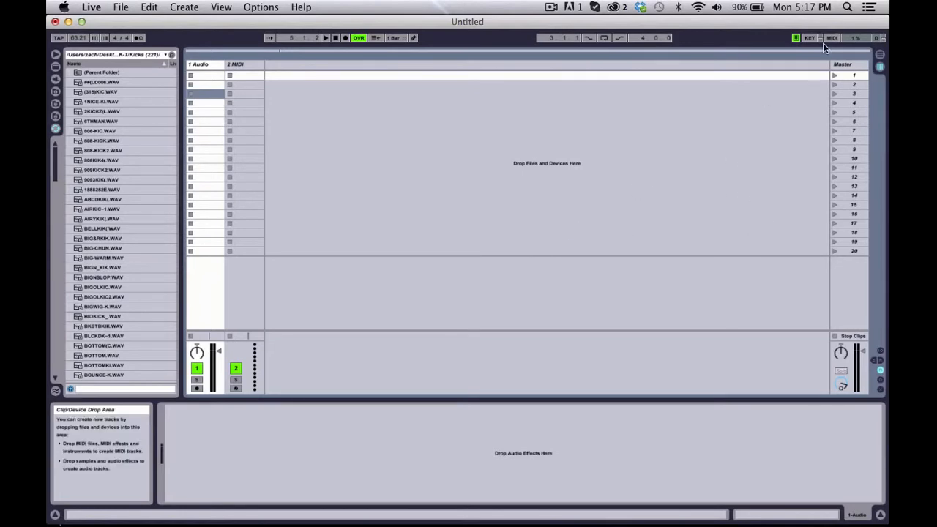
{"action": "left_click", "coordinate": [834, 75]}
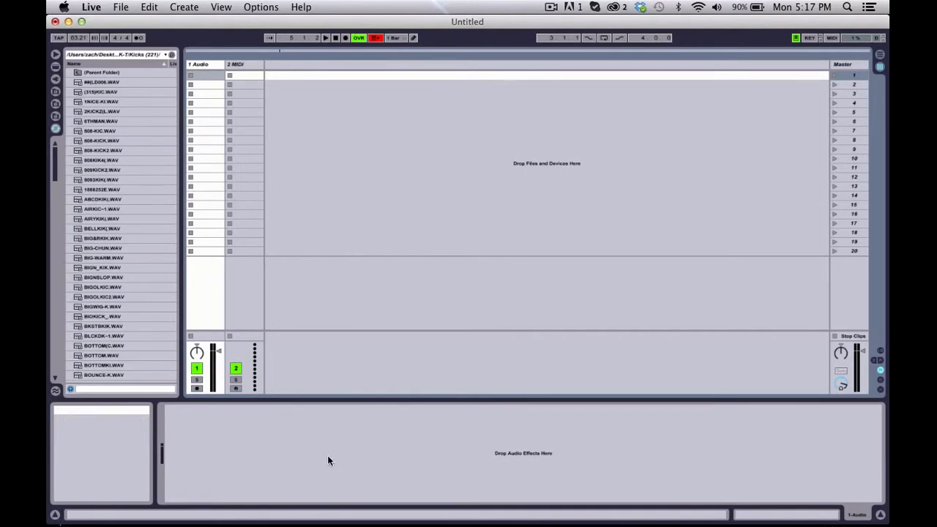
Step: Compare the Clip View and the Track View of 1 Audio, ending in Track View
{"action": "left_click", "coordinate": [748, 514]}
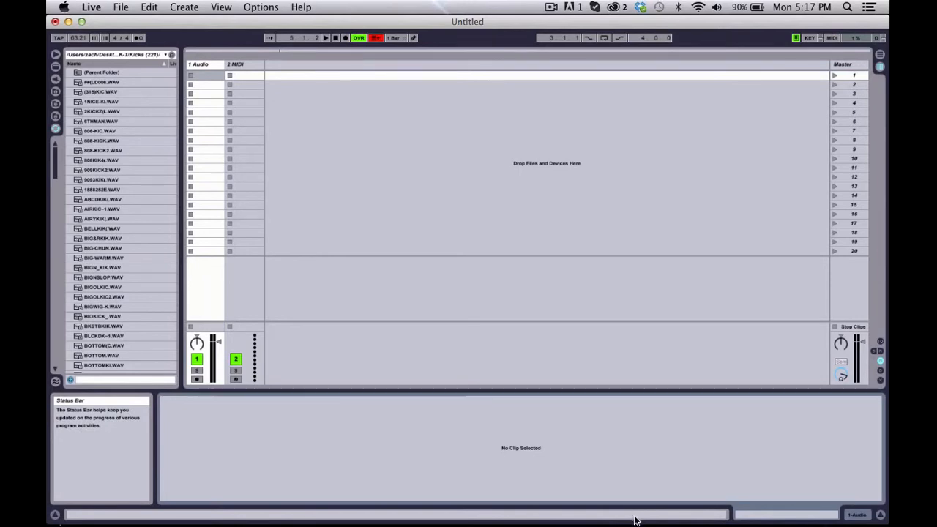
{"action": "left_click", "coordinate": [858, 515]}
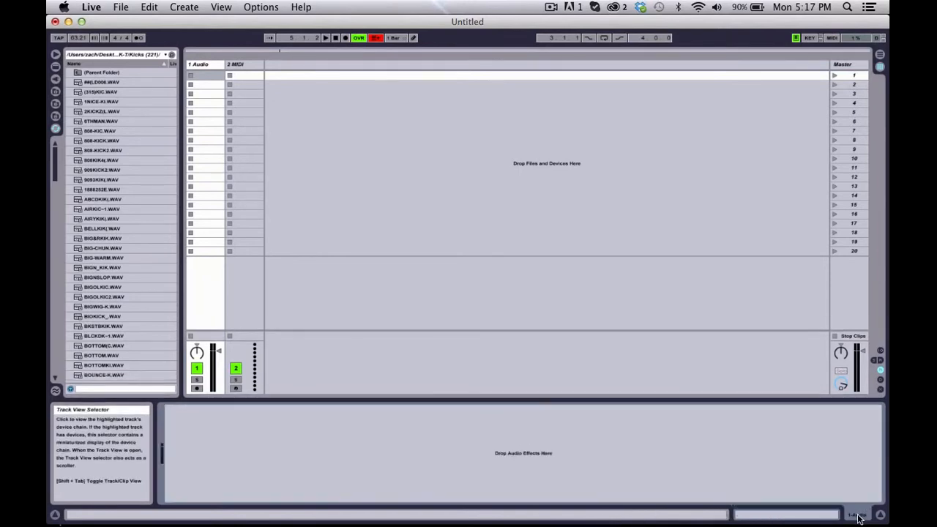
{"action": "left_click", "coordinate": [814, 516]}
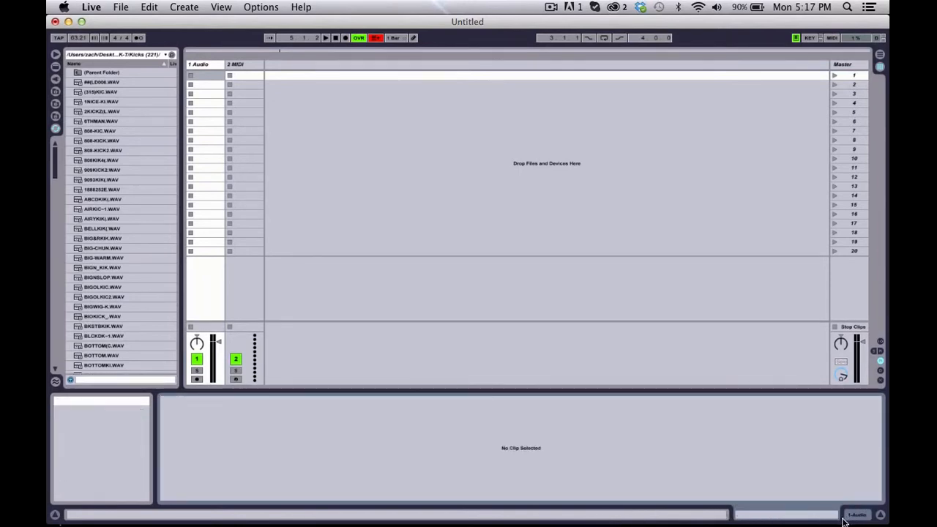
{"action": "left_click", "coordinate": [849, 516]}
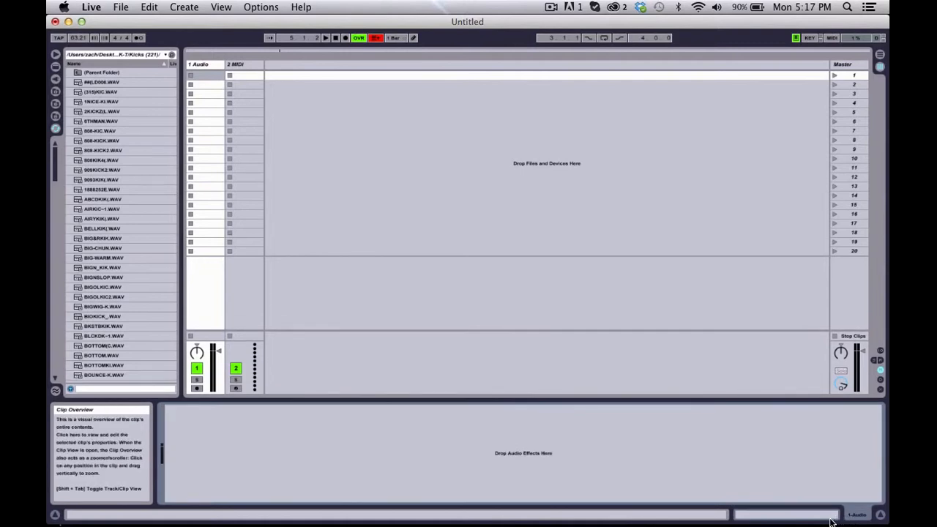
Step: Hide and show the detail view twice, leaving it visible
{"action": "left_click", "coordinate": [880, 516]}
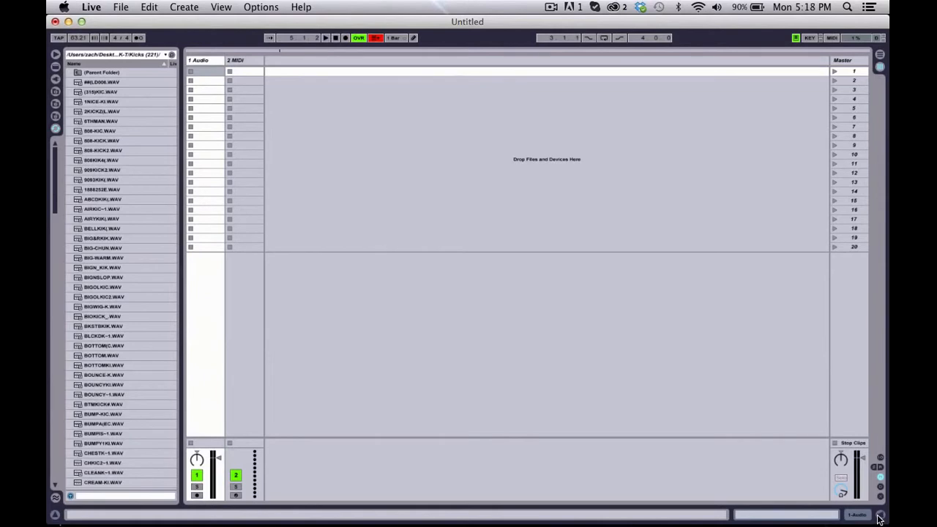
{"action": "left_click", "coordinate": [880, 517]}
{"action": "left_click", "coordinate": [881, 517]}
{"action": "left_click", "coordinate": [881, 517]}
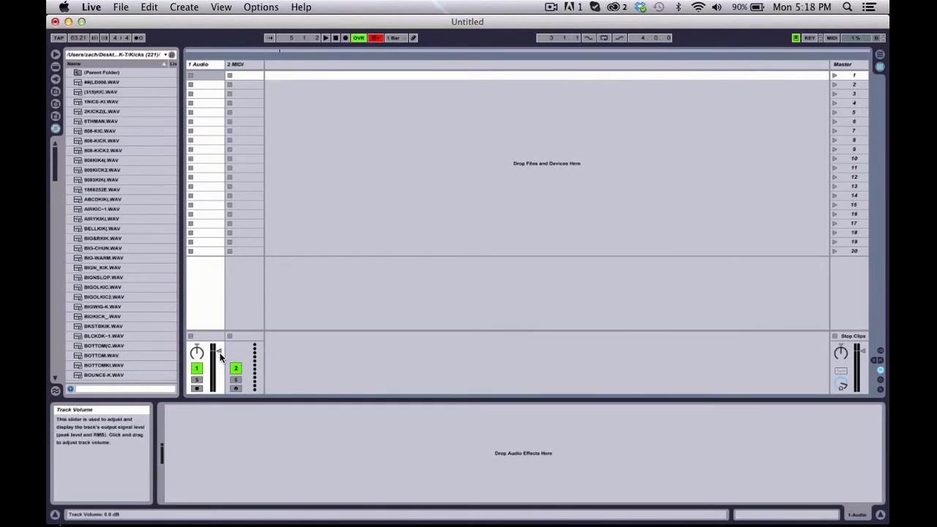
Step: Try the volume fader of the 1 Audio track and toggle its solo on and off
{"action": "left_click_drag", "start_coordinate": [219, 349], "coordinate": [220, 348]}
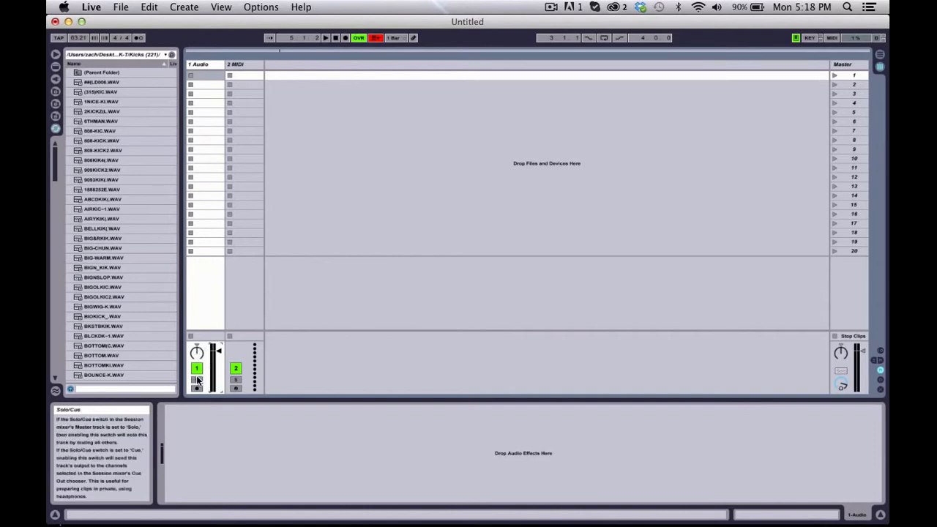
{"action": "left_click", "coordinate": [197, 379]}
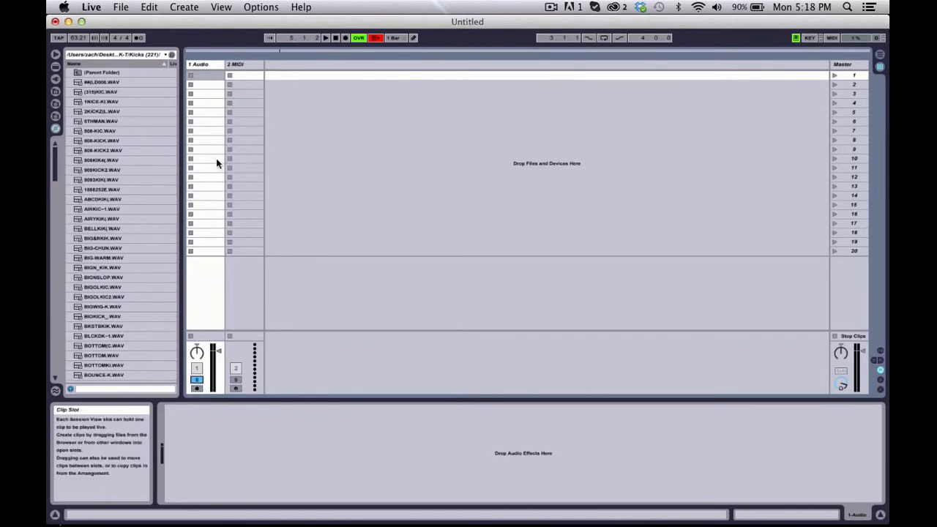
{"action": "left_click", "coordinate": [194, 376]}
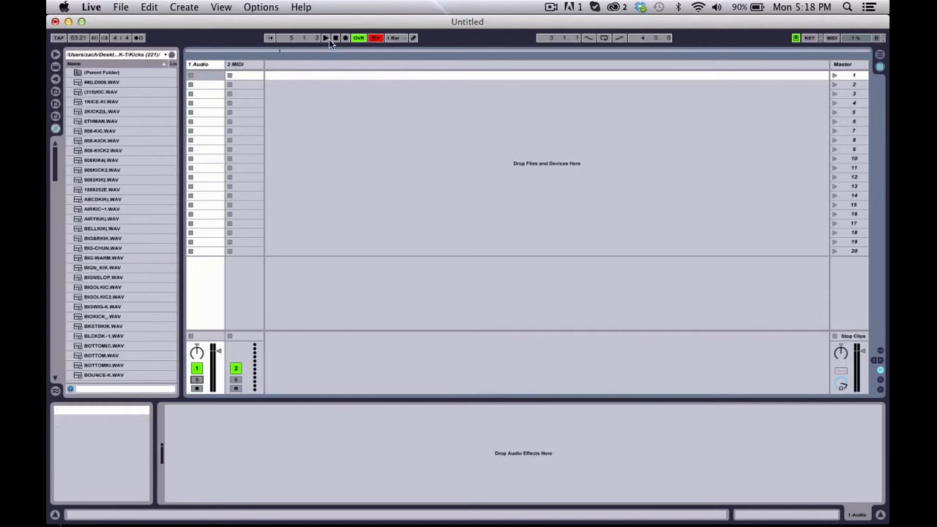
Step: Check the Track Activator of 1 Audio, and arm and disarm the track for recording
{"action": "left_click", "coordinate": [197, 375]}
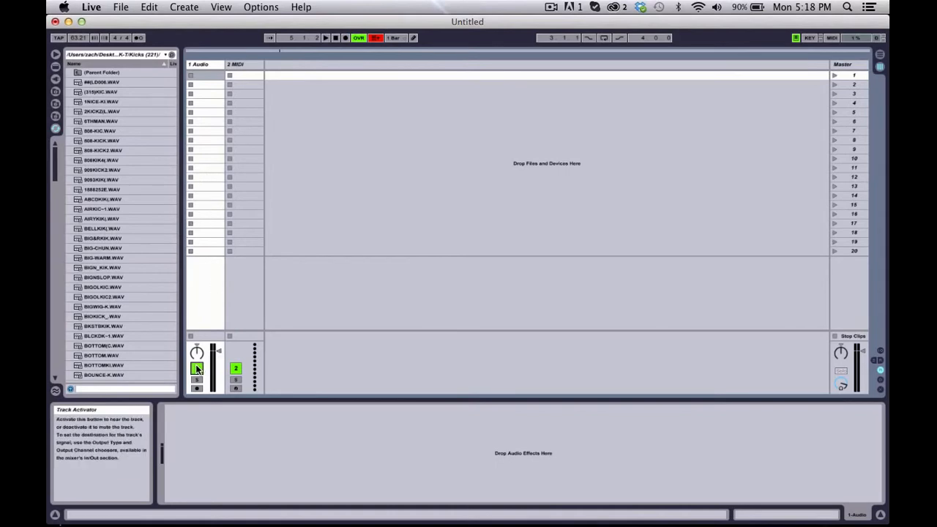
{"action": "left_click", "coordinate": [196, 390]}
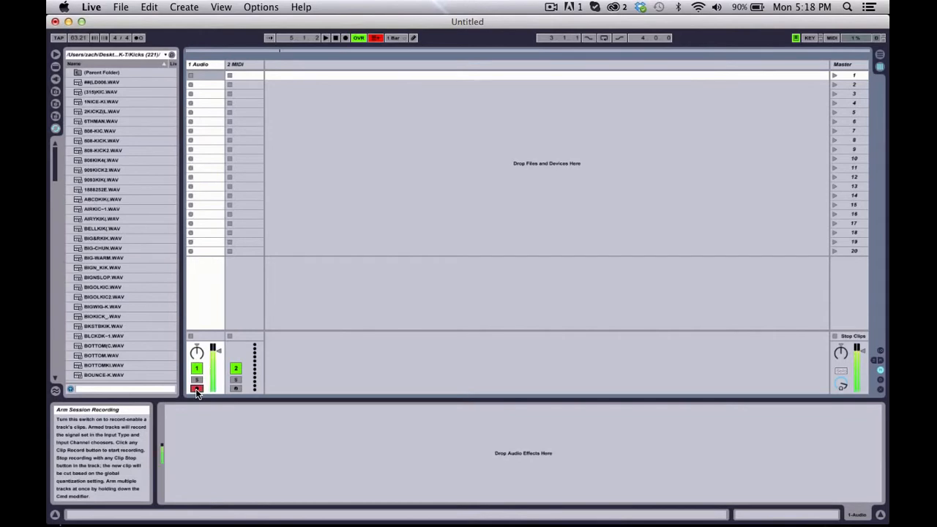
{"action": "left_click", "coordinate": [195, 388]}
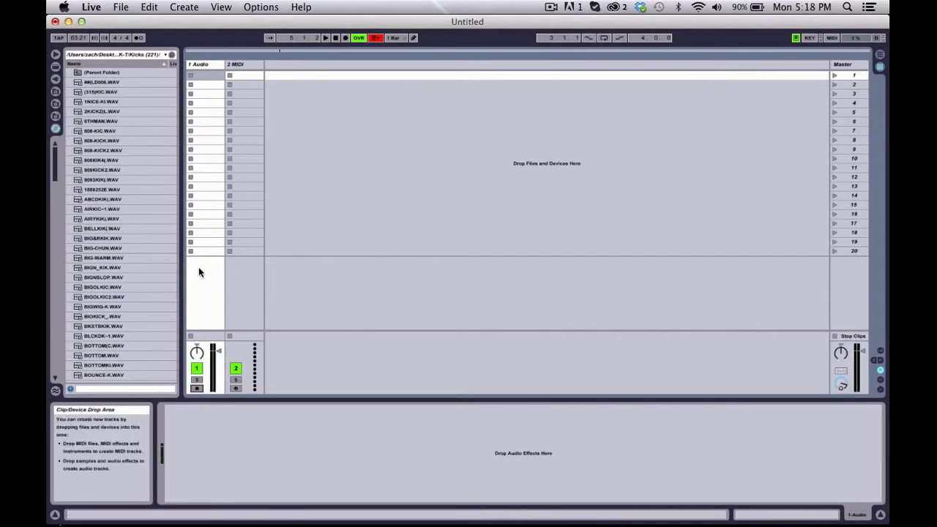